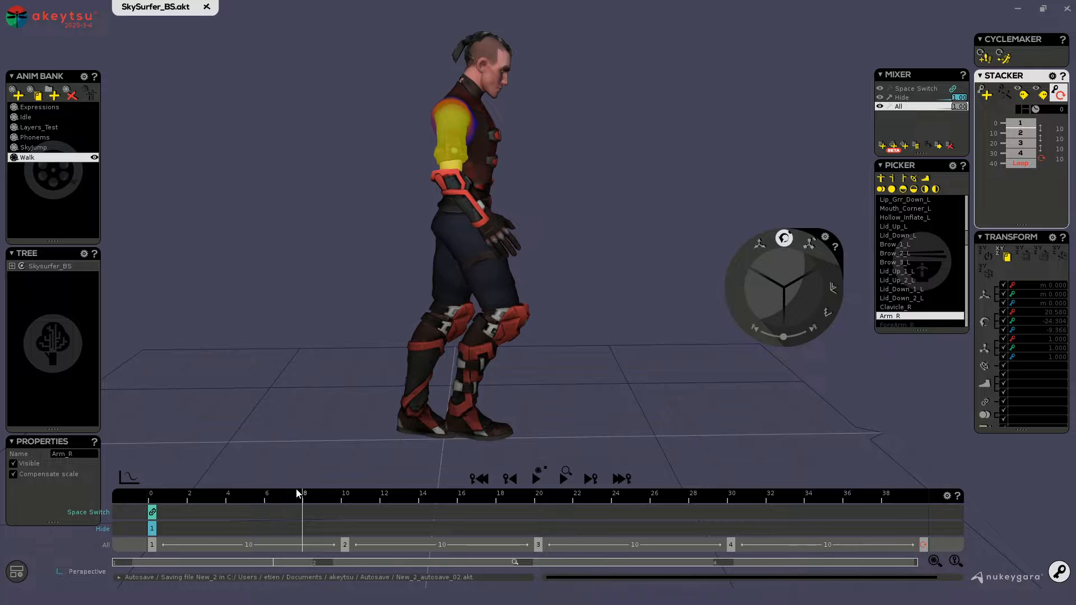
Rotate the right arm across all four walk keys, to about -4, -28 and -1 degrees on X, Y and Z at key 4
{"action": "middle_click_drag", "start_coordinate": [543, 293], "coordinate": [633, 194]}
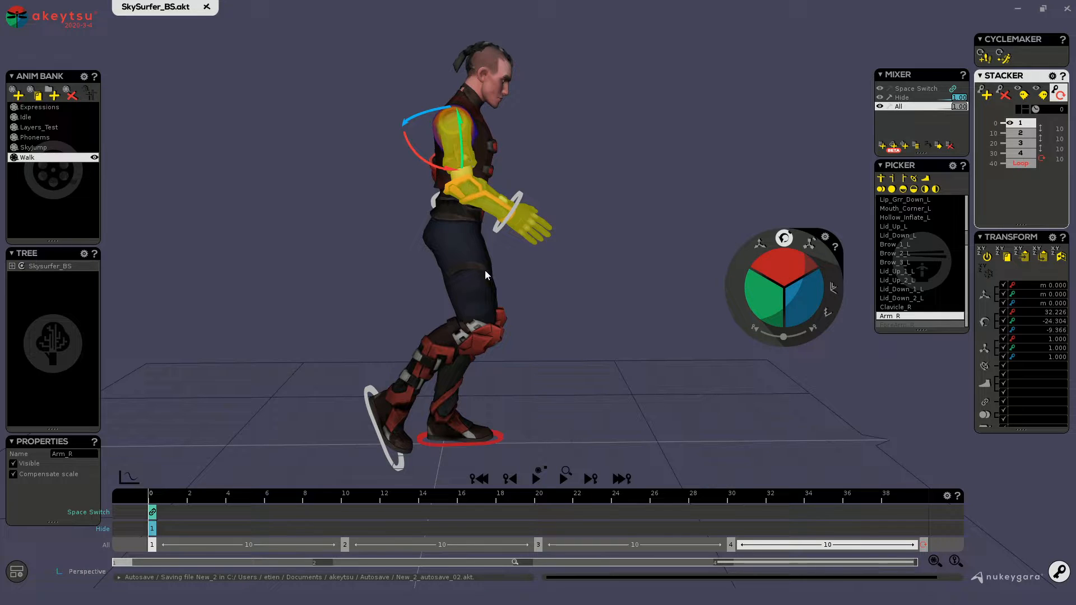
{"action": "left_click_drag", "start_coordinate": [166, 496], "coordinate": [150, 541]}
{"action": "left_click", "coordinate": [726, 548]}
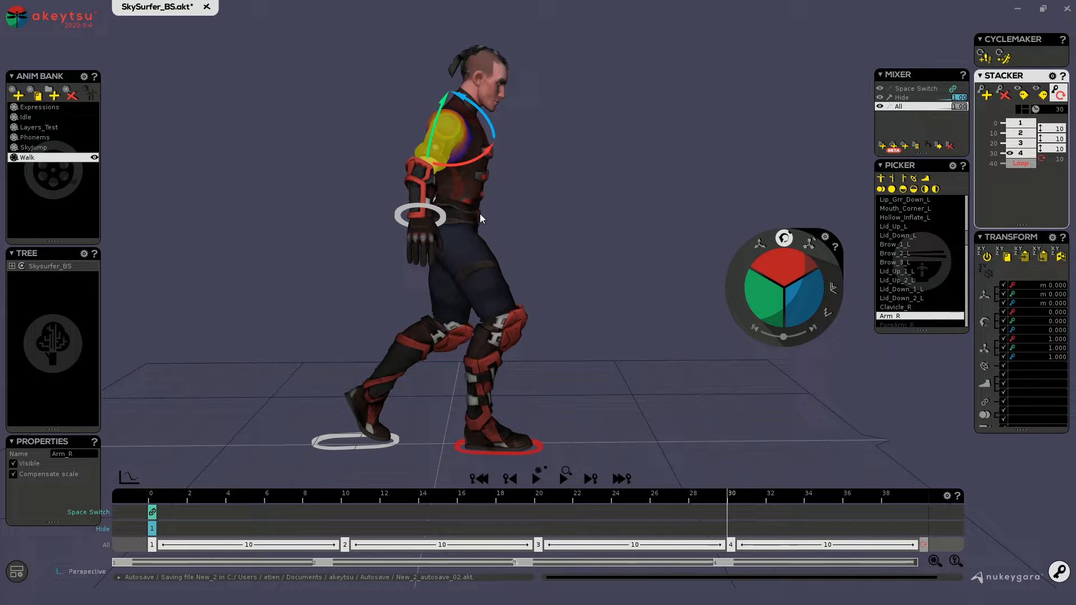
{"action": "middle_click_drag", "start_coordinate": [771, 266], "coordinate": [765, 297]}
{"action": "middle_click_drag", "start_coordinate": [580, 306], "coordinate": [434, 288]}
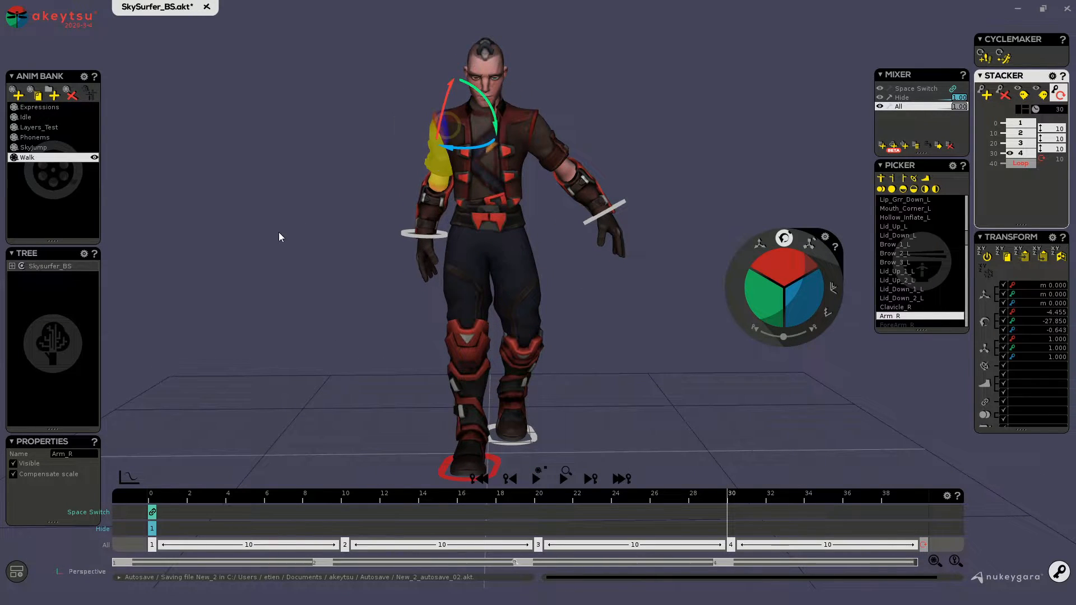
{"action": "middle_click_drag", "start_coordinate": [278, 232], "coordinate": [470, 252]}
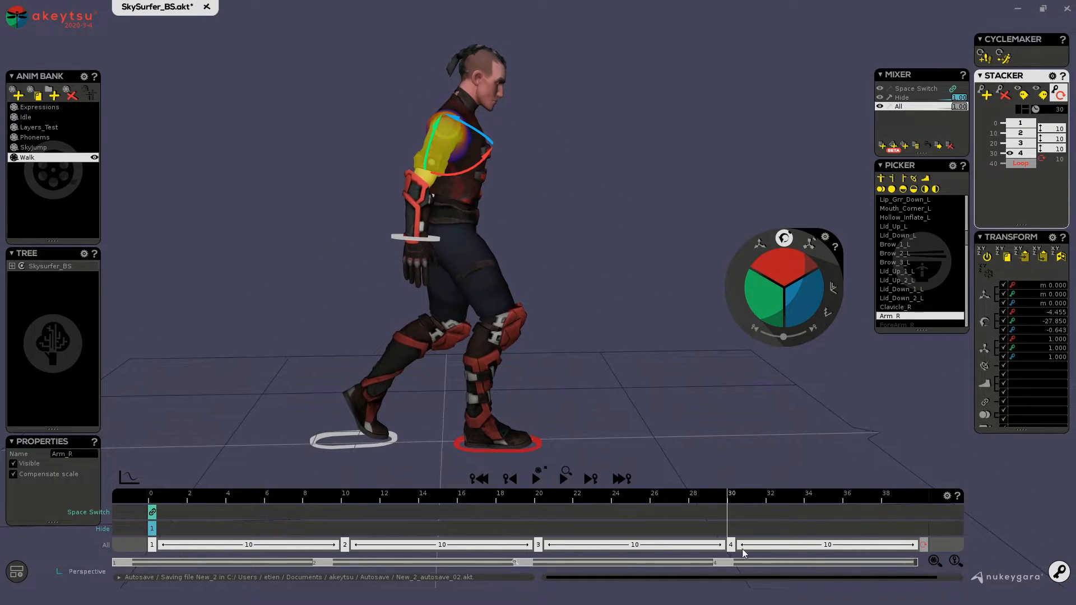
Swing the right arm forward about its X axis across all four keys, to about 13 degrees at key 1
{"action": "left_click_drag", "start_coordinate": [711, 499], "coordinate": [144, 487]}
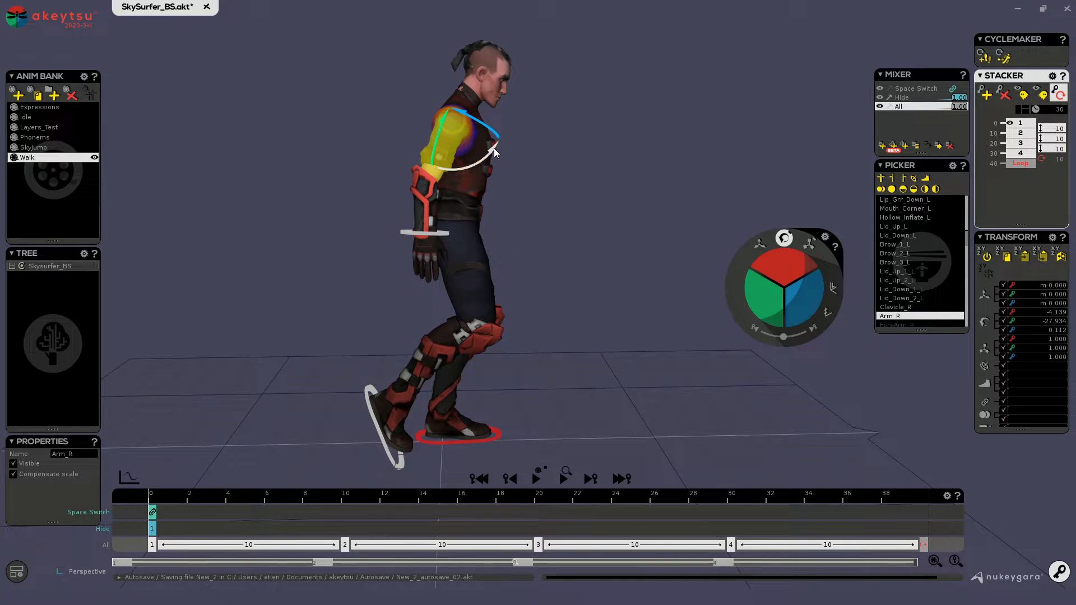
{"action": "left_click_drag", "start_coordinate": [493, 148], "coordinate": [499, 134]}
{"action": "middle_click_drag", "start_coordinate": [584, 270], "coordinate": [585, 260]}
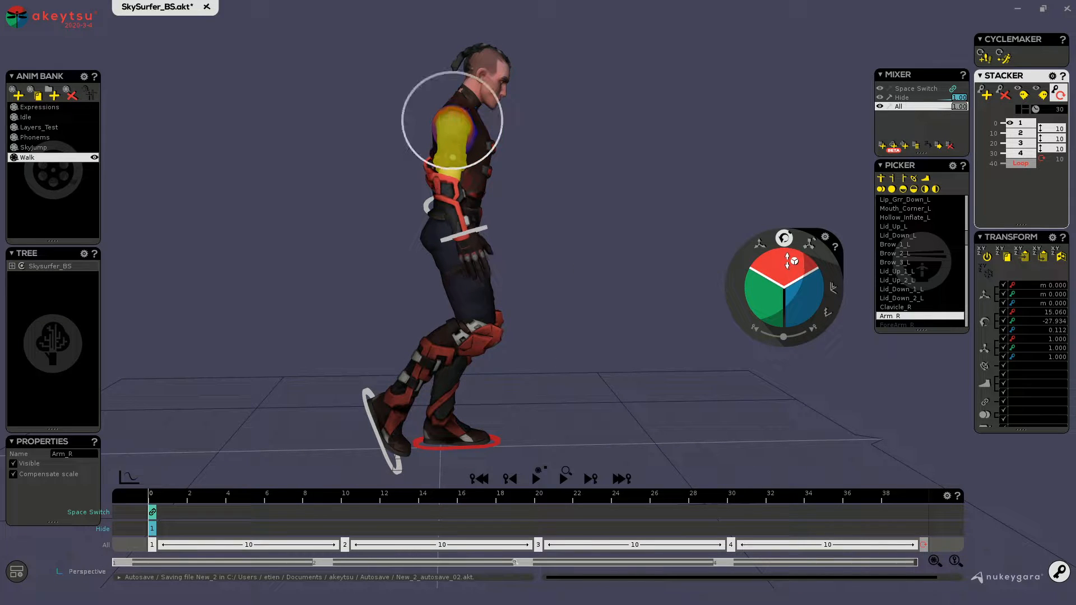
{"action": "middle_click_drag", "start_coordinate": [584, 366], "coordinate": [439, 382]}
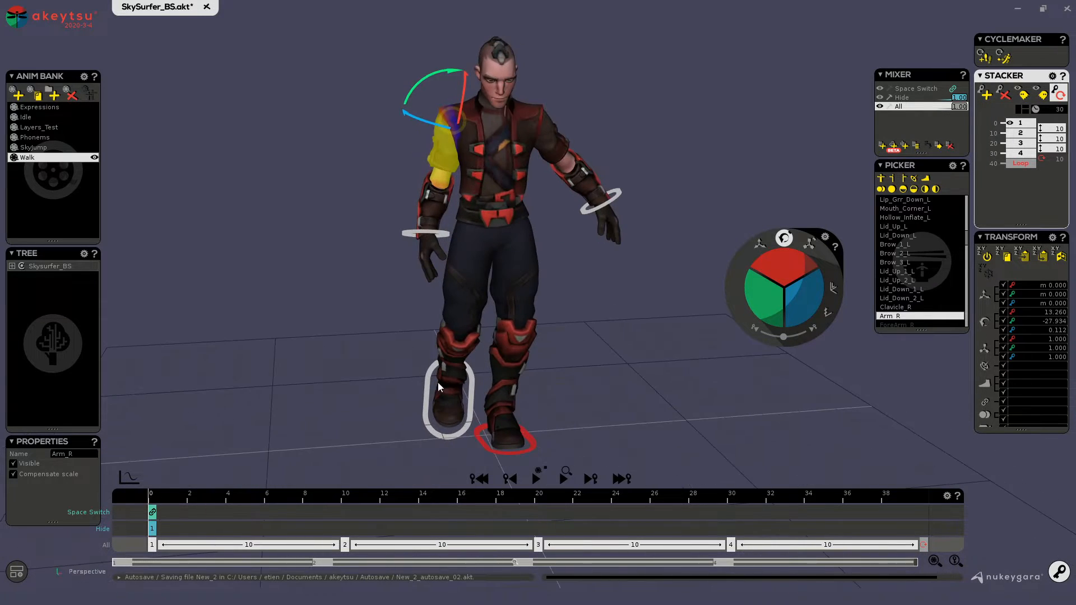
{"action": "middle_click_drag", "start_coordinate": [526, 445], "coordinate": [658, 412]}
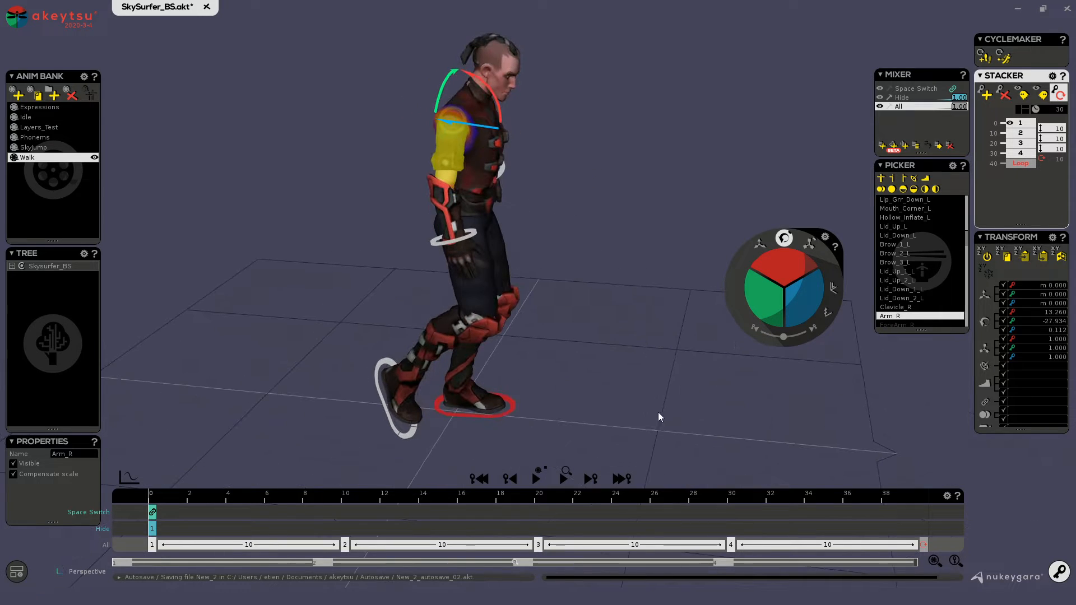
{"action": "middle_click_drag", "start_coordinate": [324, 310], "coordinate": [499, 143]}
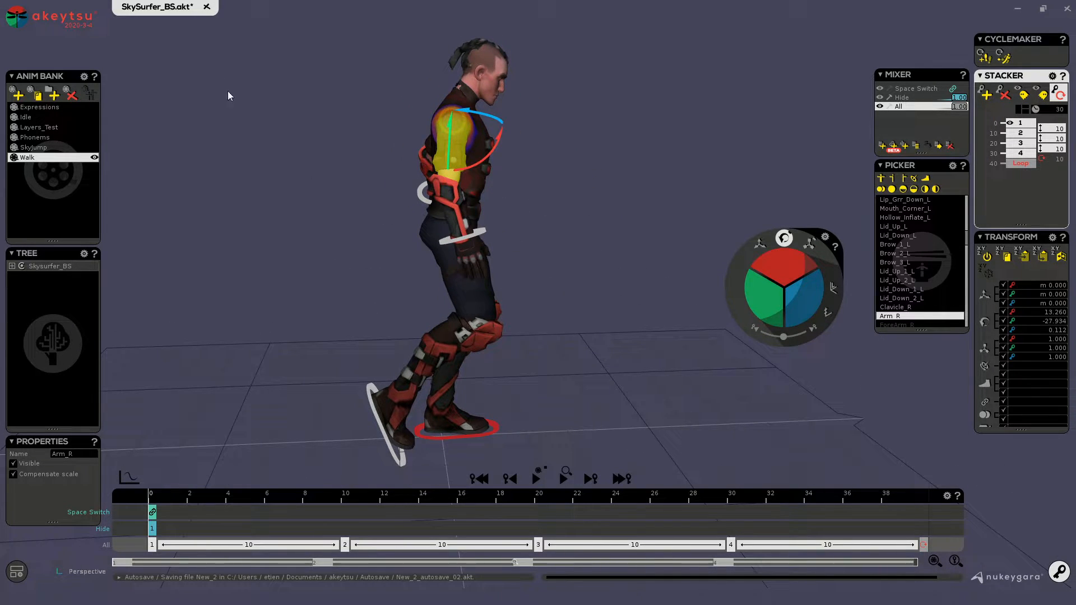
Adjust the right arm's X rotation pose by pose to about 2 degrees at key 2, -9 at key 3 and 8 at key 4
{"action": "left_click", "coordinate": [203, 548]}
{"action": "key", "text": "Up"}
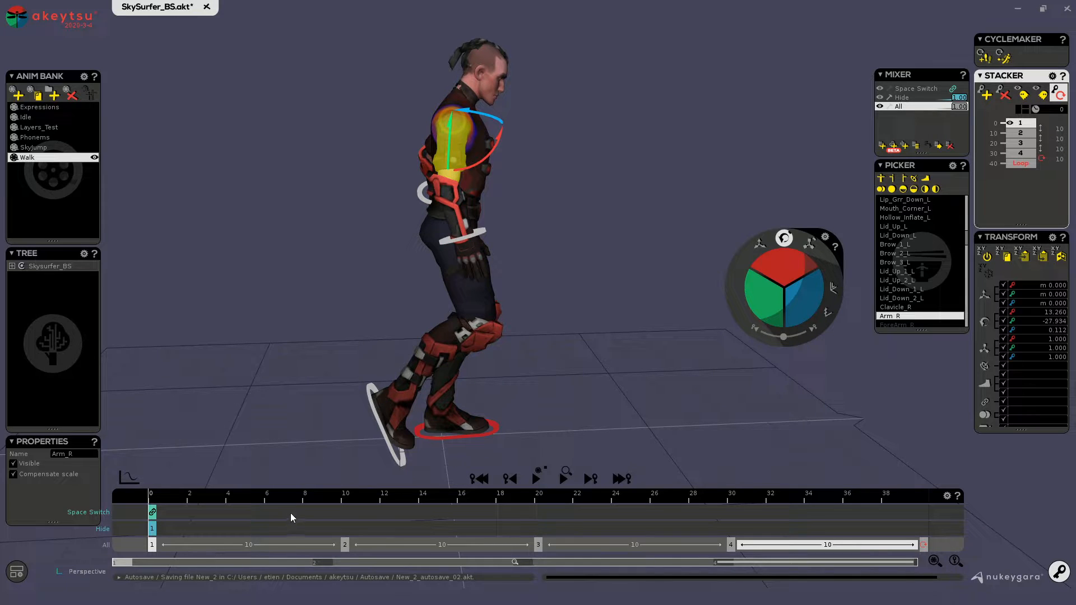
{"action": "key", "text": "Down"}
{"action": "middle_click_drag", "start_coordinate": [423, 392], "coordinate": [475, 142]}
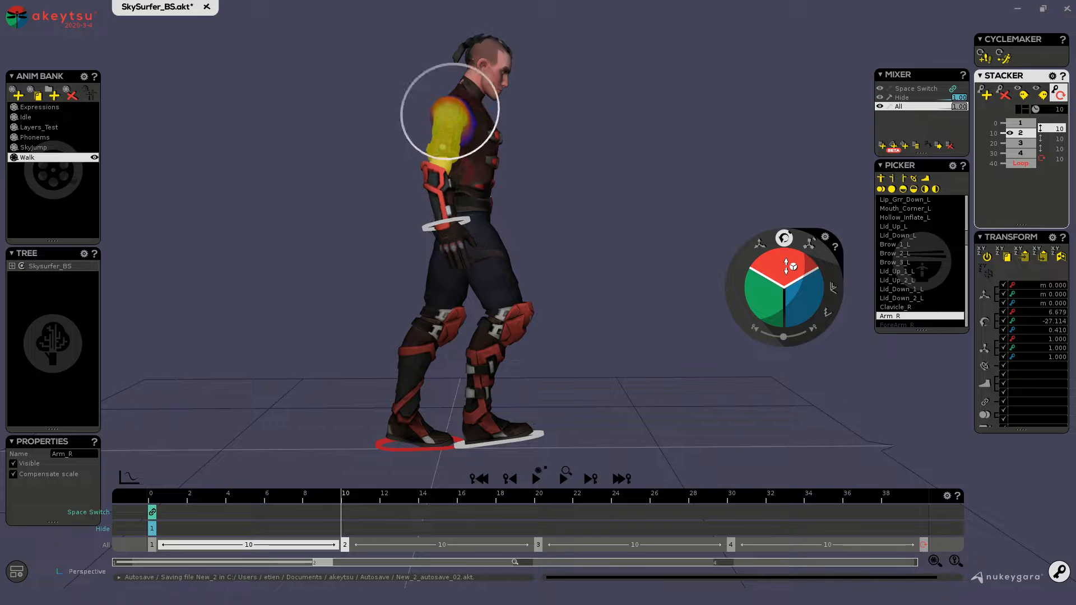
{"action": "key", "text": "Down"}
{"action": "left_click_drag", "start_coordinate": [787, 267], "coordinate": [786, 273]}
{"action": "key", "text": "Down"}
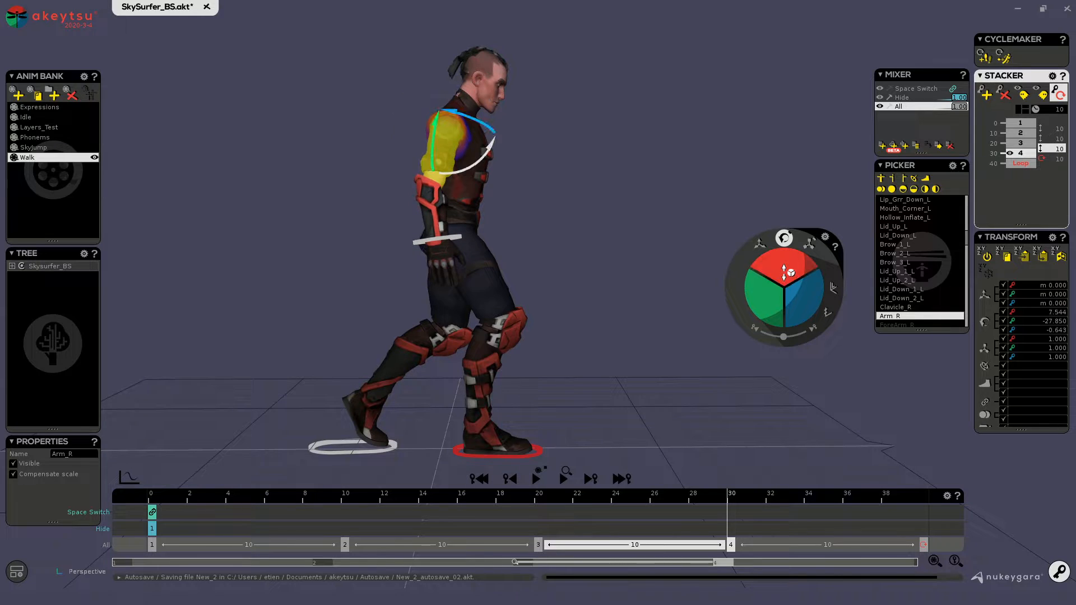
Flip back and forth through the walk's key poses to compare the right arm's swing
{"action": "key", "text": "Up"}
{"action": "key", "text": "Up"}
{"action": "key", "text": "Up"}
{"action": "key", "text": "Down"}
{"action": "key", "text": "Down"}
{"action": "key", "text": "Down"}
{"action": "key", "text": "Up"}
{"action": "key", "text": "Up"}
{"action": "key", "text": "Up"}
{"action": "key", "text": "Down"}
{"action": "key", "text": "Down"}
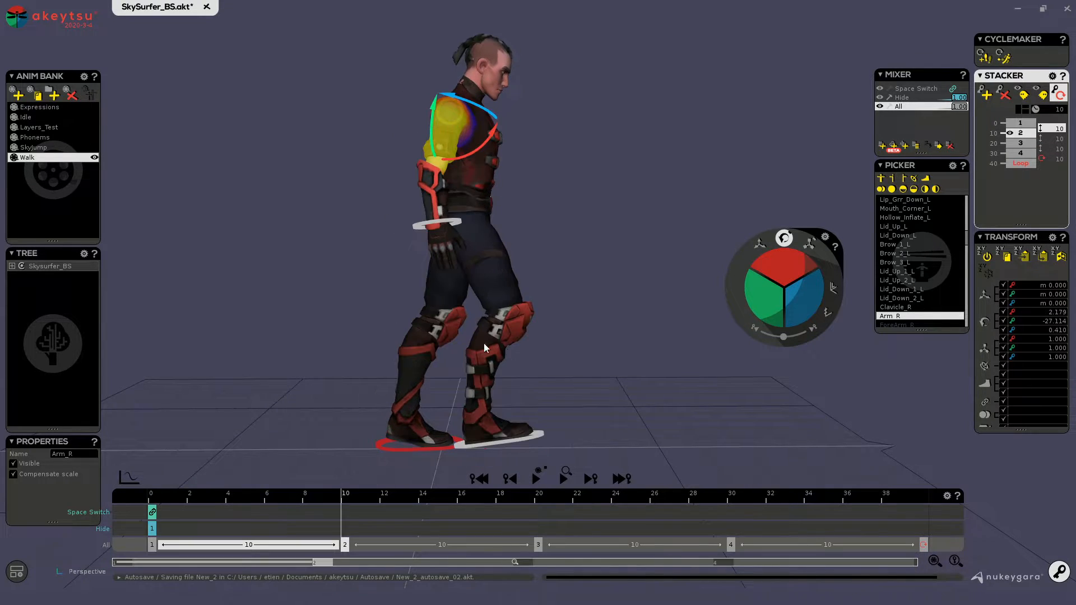
{"action": "key", "text": "Up"}
{"action": "key", "text": "Up"}
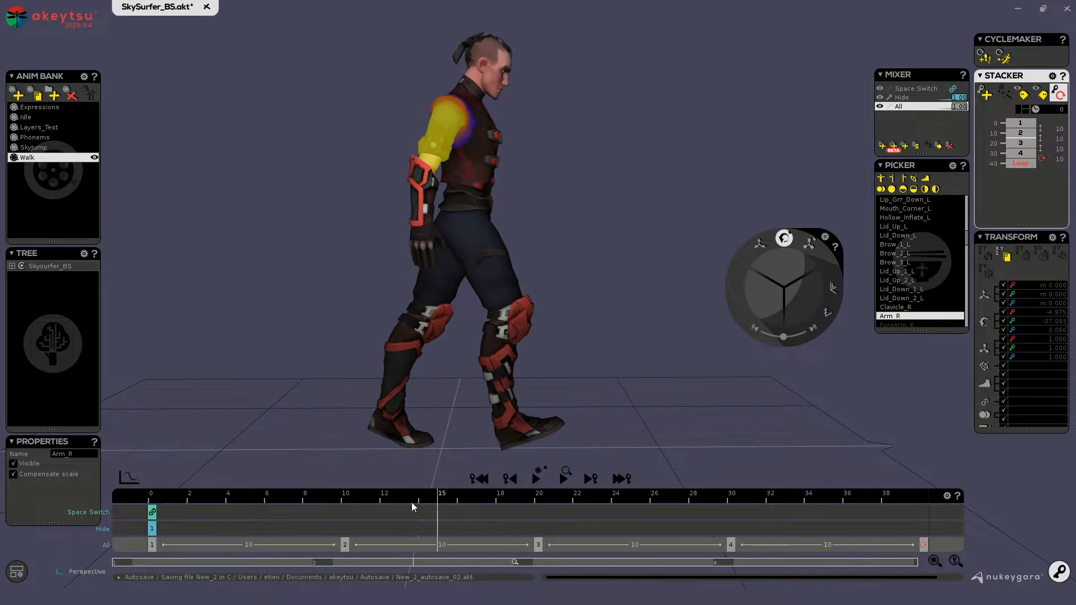
Examine the walk poses from the character's opposite side and again from the right arm's side
{"action": "right_click_drag", "start_coordinate": [593, 389], "coordinate": [485, 275]}
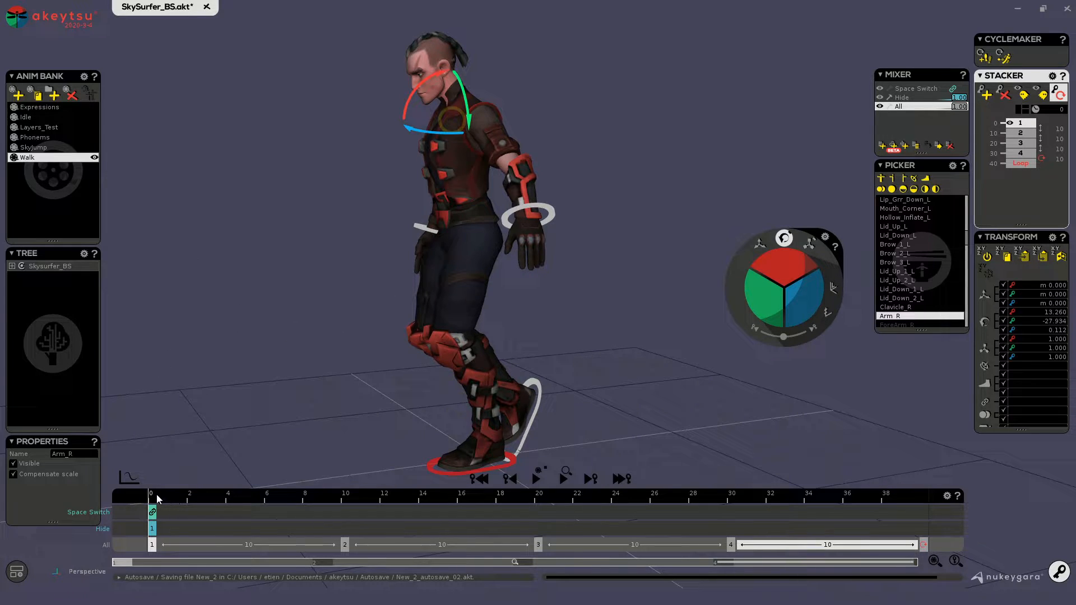
{"action": "mouse_move", "coordinate": [156, 494]}
{"action": "left_mouse_down"}
{"action": "mouse_move", "coordinate": [728, 526]}
{"action": "mouse_move", "coordinate": [150, 504]}
{"action": "left_mouse_up"}
{"action": "left_click_drag", "start_coordinate": [283, 241], "coordinate": [588, 247], "text": "alt"}
{"action": "scroll", "coordinate": [489, 511], "scroll_direction": "up", "scroll_amount": 2}
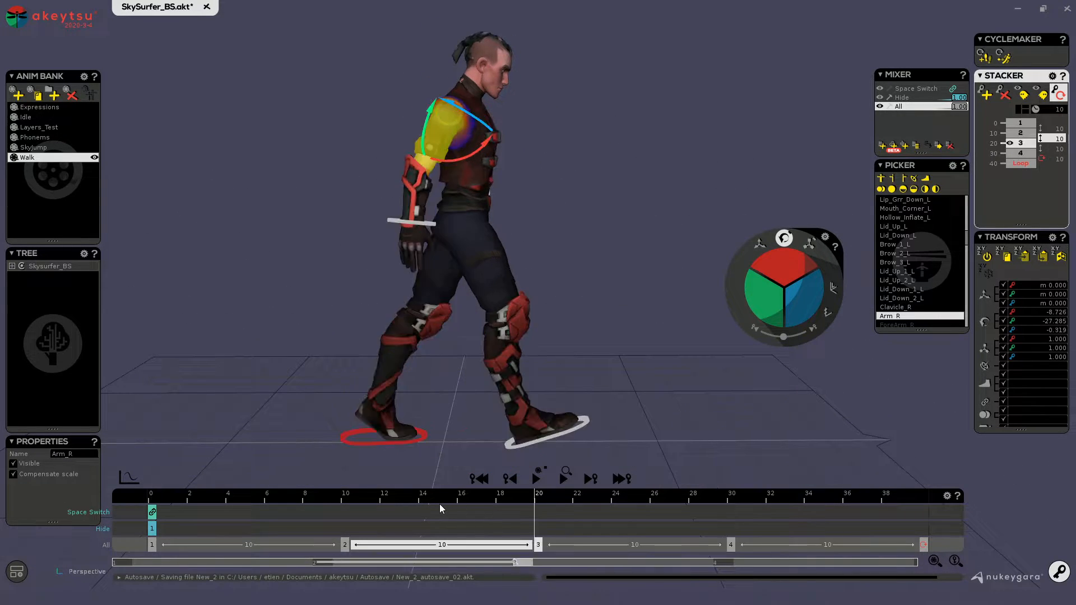
{"action": "scroll", "coordinate": [440, 508], "scroll_direction": "up", "scroll_amount": 2}
{"action": "scroll", "coordinate": [439, 509], "scroll_direction": "down", "scroll_amount": 1}
{"action": "scroll", "coordinate": [439, 509], "scroll_direction": "down", "scroll_amount": 1}
{"action": "scroll", "coordinate": [440, 503], "scroll_direction": "down", "scroll_amount": 1}
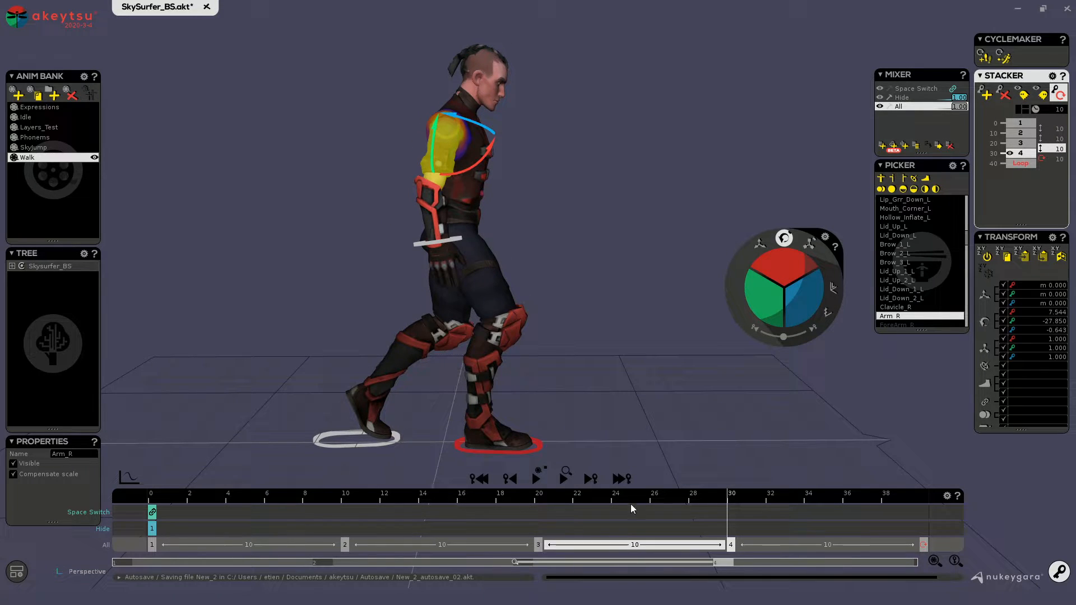
Select the right forearm and rotate it about its X axis through the walk keys, to about -12 degrees at key 4
{"action": "left_click_drag", "start_coordinate": [724, 499], "coordinate": [137, 545]}
{"action": "left_click", "coordinate": [454, 219]}
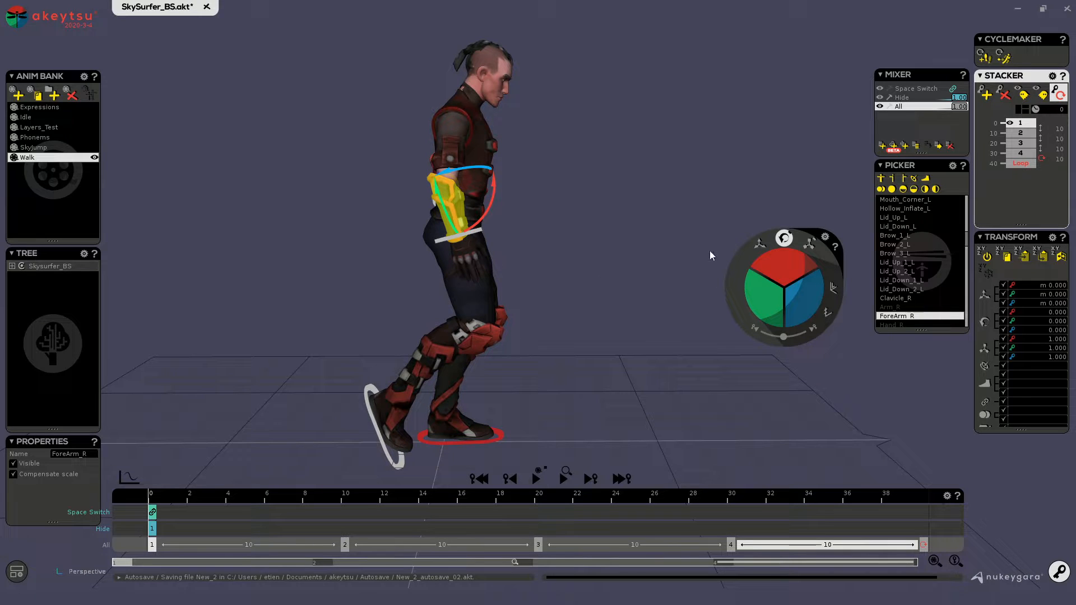
{"action": "middle_click_drag", "start_coordinate": [628, 269], "coordinate": [246, 279]}
{"action": "left_click_drag", "start_coordinate": [191, 501], "coordinate": [84, 479]}
{"action": "left_click_drag", "start_coordinate": [159, 485], "coordinate": [64, 499]}
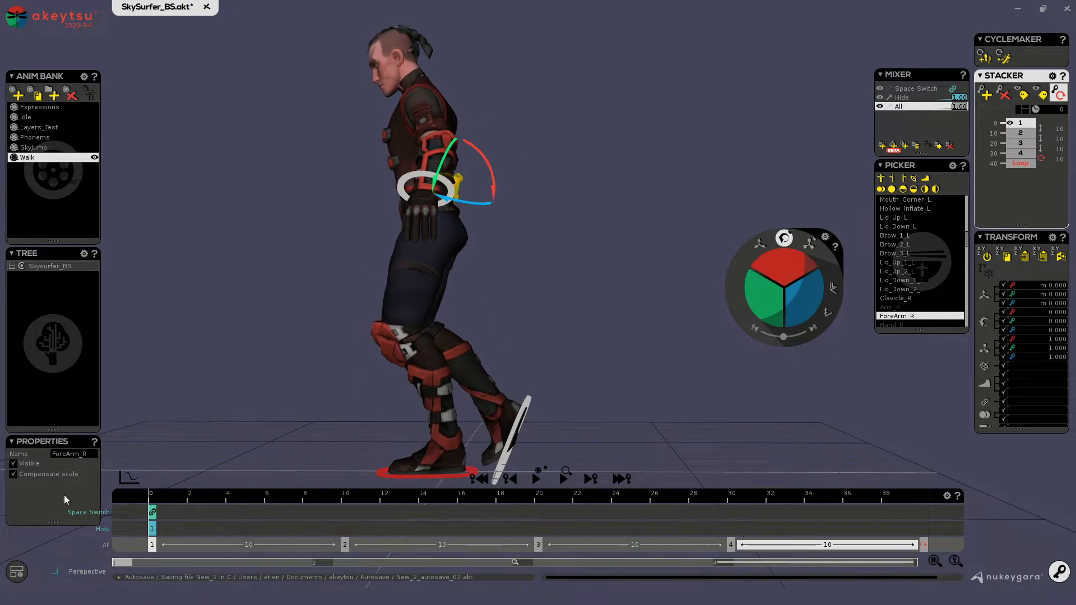
{"action": "middle_click_drag", "start_coordinate": [241, 254], "coordinate": [609, 284]}
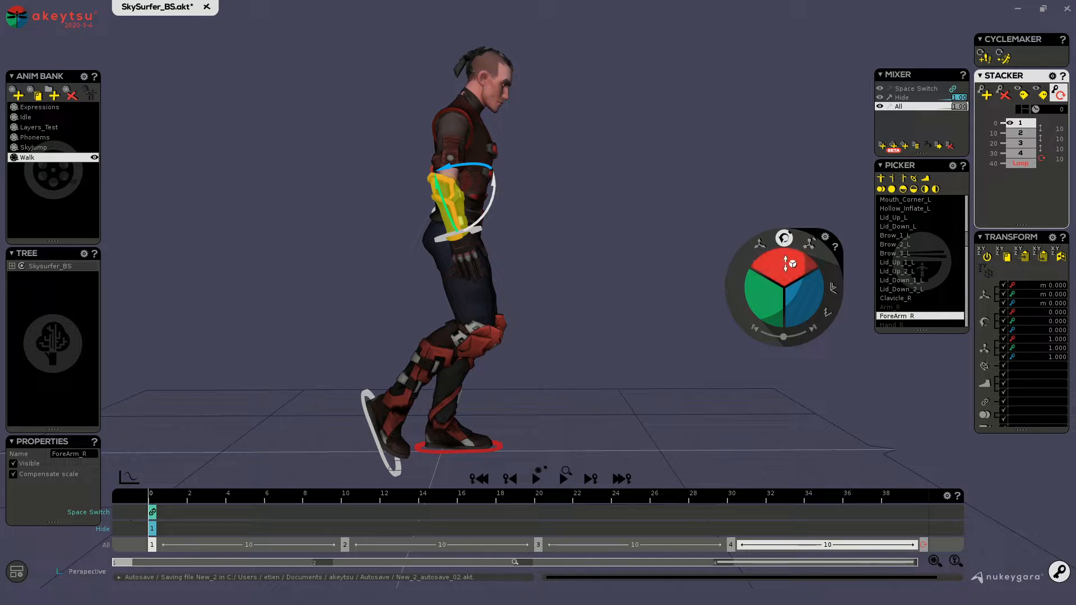
{"action": "mouse_move", "coordinate": [783, 264]}
{"action": "left_mouse_down"}
{"action": "mouse_move", "coordinate": [773, 257]}
{"action": "mouse_move", "coordinate": [785, 256]}
{"action": "mouse_move", "coordinate": [790, 275]}
{"action": "left_mouse_up"}
{"action": "key", "text": "Down"}
{"action": "key", "text": "Up"}
{"action": "key", "text": "Down"}
{"action": "key", "text": "Down"}
{"action": "key", "text": "Down"}
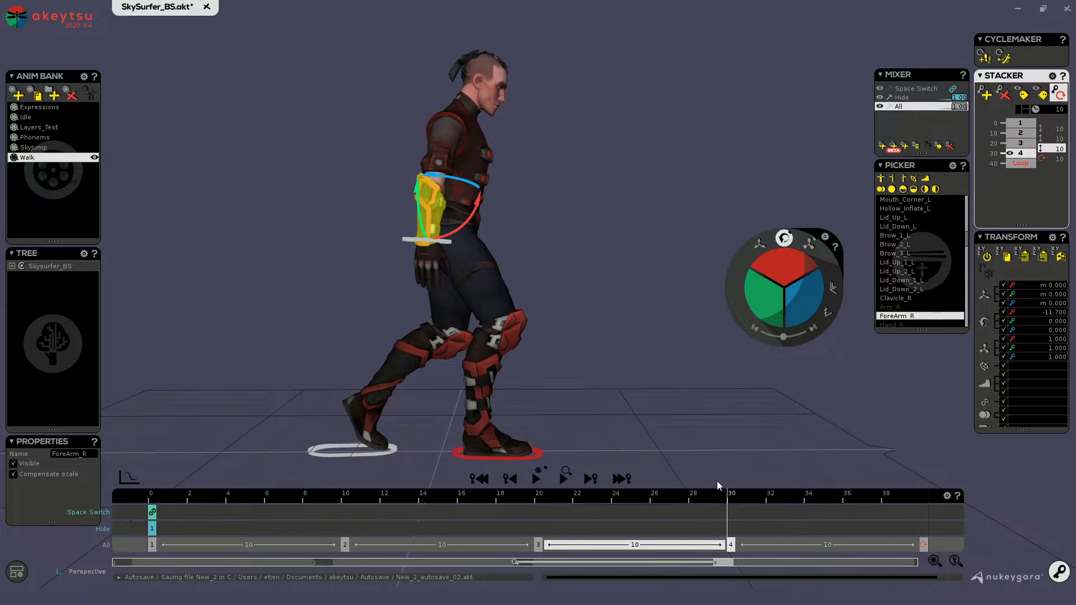
Bend the right forearm about its X axis to about 30 degrees at key 3 and about 8 degrees at key 4
{"action": "left_click_drag", "start_coordinate": [712, 494], "coordinate": [535, 503]}
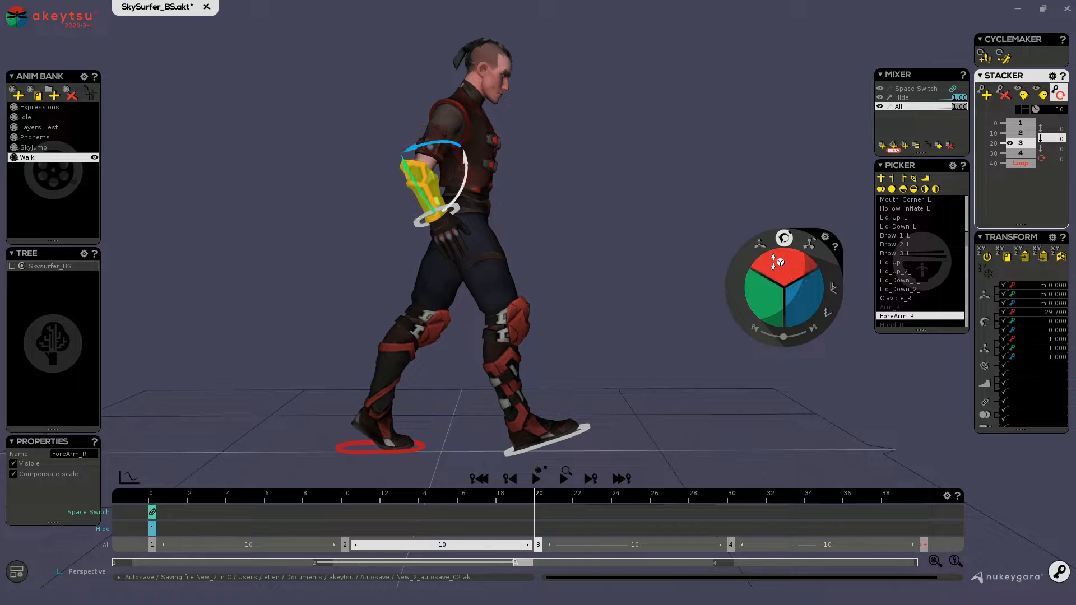
{"action": "left_click_drag", "start_coordinate": [524, 510], "coordinate": [721, 525]}
{"action": "left_click", "coordinate": [749, 521]}
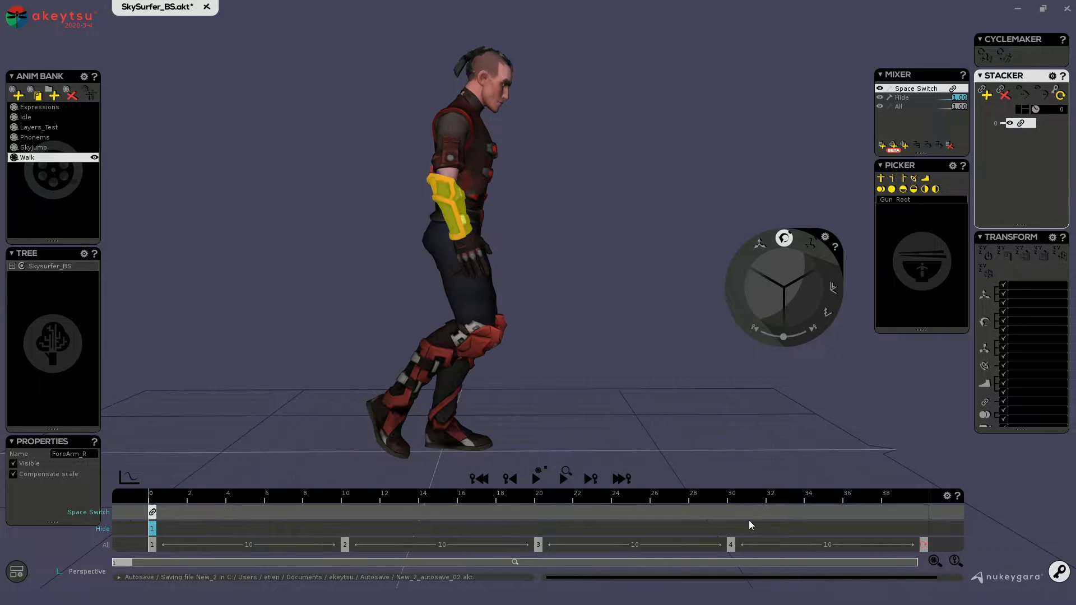
{"action": "left_click", "coordinate": [732, 546]}
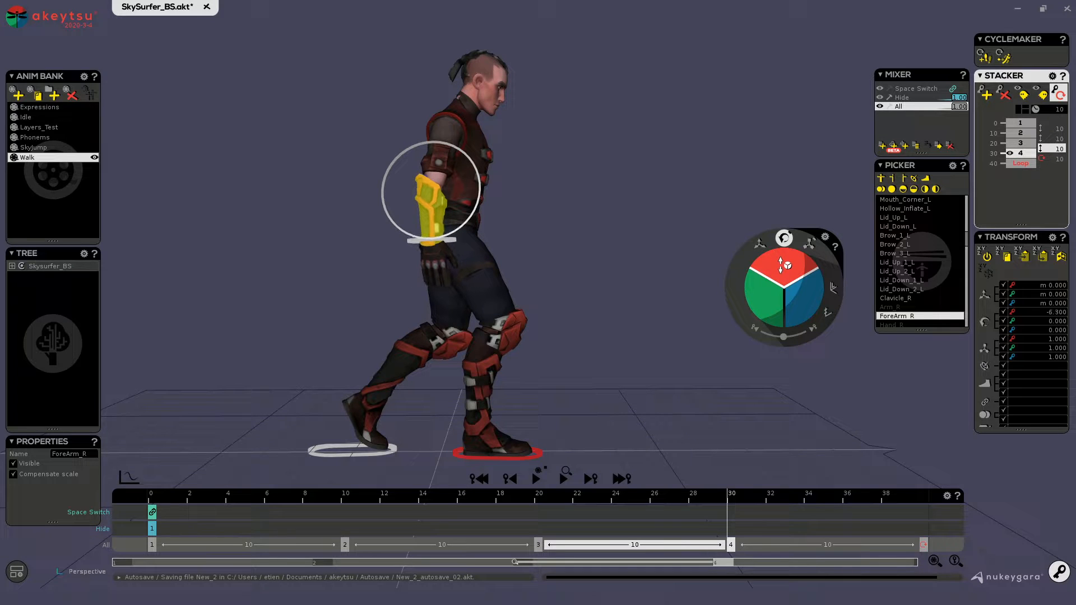
{"action": "left_click_drag", "start_coordinate": [784, 265], "coordinate": [783, 268]}
{"action": "mouse_move", "coordinate": [615, 297]}
{"action": "middle_mouse_down"}
{"action": "mouse_move", "coordinate": [665, 322]}
{"action": "mouse_move", "coordinate": [563, 319]}
{"action": "mouse_move", "coordinate": [639, 298]}
{"action": "mouse_move", "coordinate": [606, 293]}
{"action": "middle_mouse_up"}
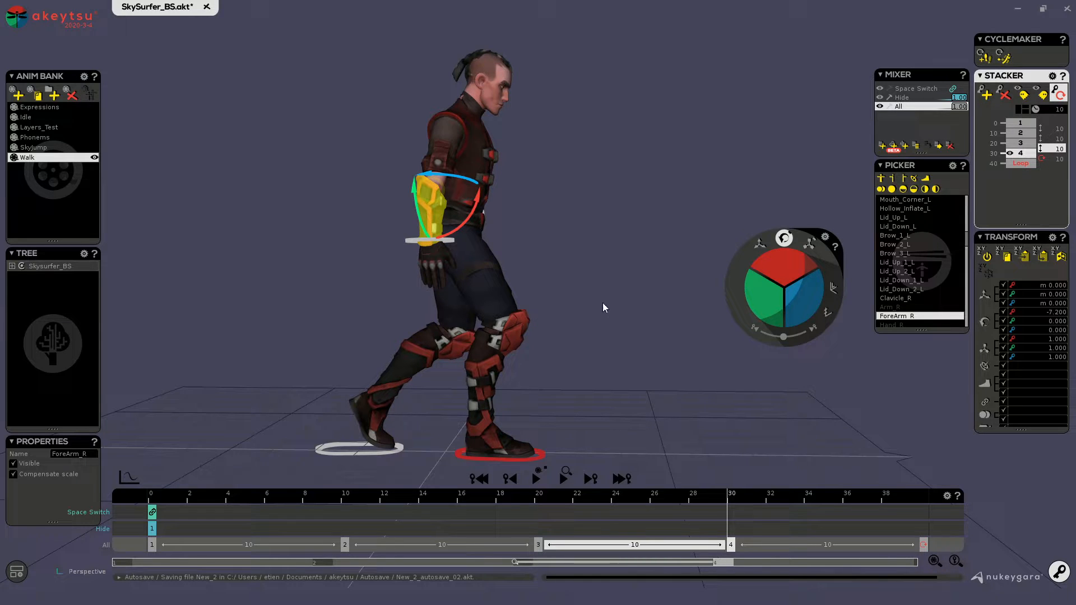
{"action": "middle_click_drag", "start_coordinate": [603, 307], "coordinate": [626, 305]}
{"action": "left_click_drag", "start_coordinate": [771, 263], "coordinate": [776, 258]}
{"action": "left_click_drag", "start_coordinate": [733, 496], "coordinate": [730, 547]}
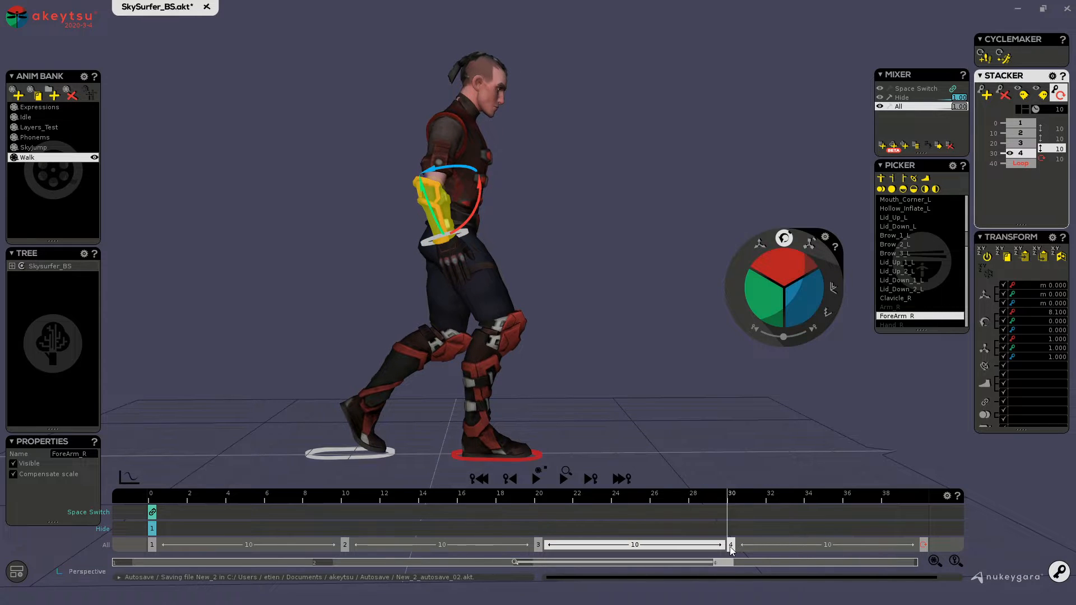
Rotate the right upper arm backward about its X axis across all four keys, to about 0 degrees at key 1
{"action": "left_click", "coordinate": [443, 140]}
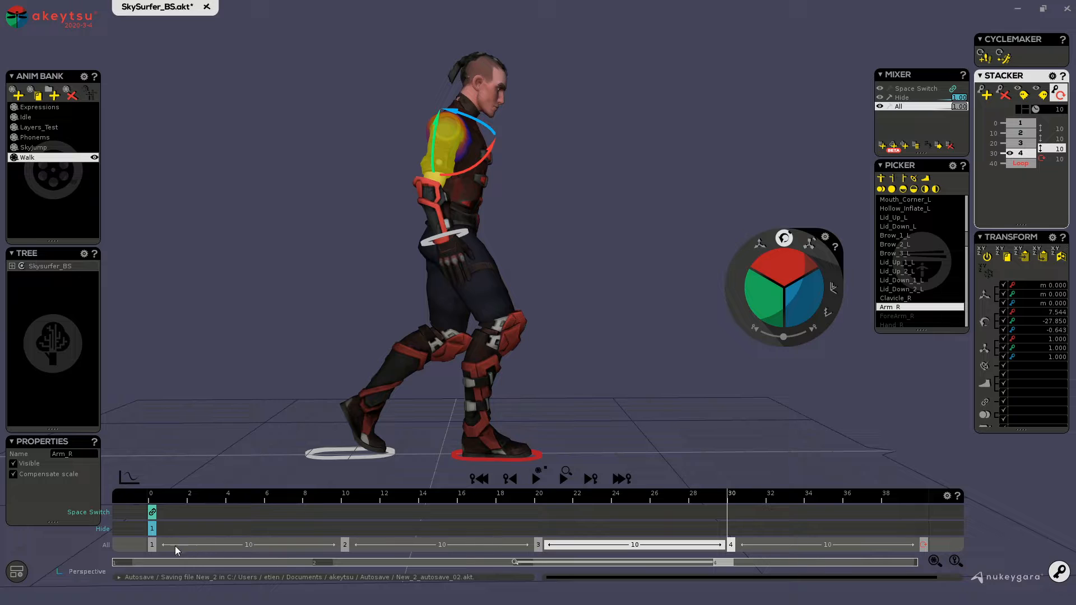
{"action": "left_click", "coordinate": [151, 544]}
{"action": "left_click_drag", "start_coordinate": [778, 273], "coordinate": [784, 281]}
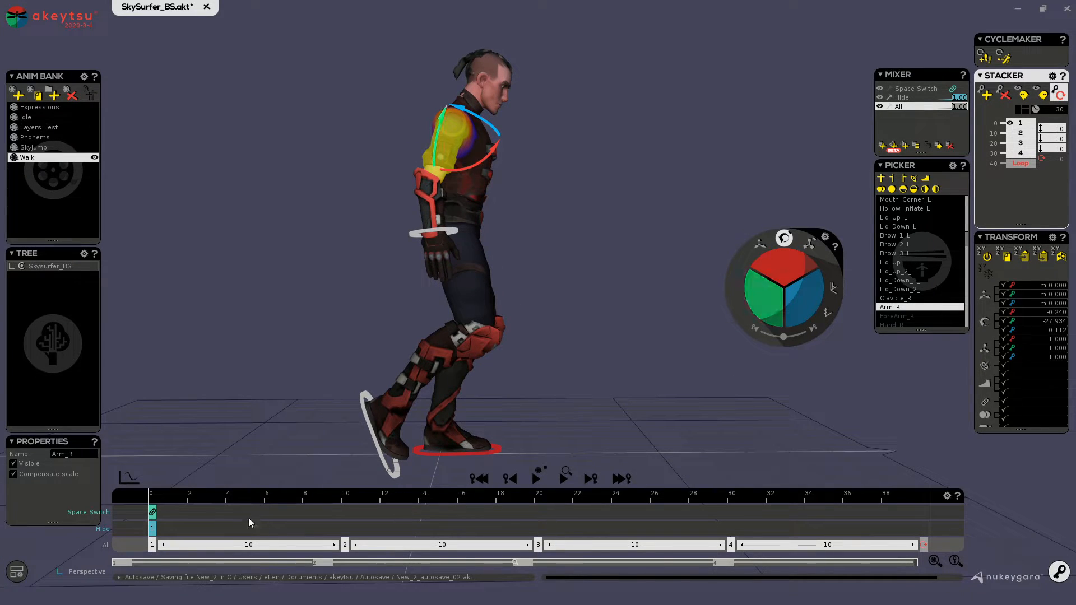
Step through the key poses and play the walk cycle to check the right arm's motion
{"action": "left_click", "coordinate": [201, 546]}
{"action": "scroll", "coordinate": [213, 542], "scroll_direction": "down", "scroll_amount": 4}
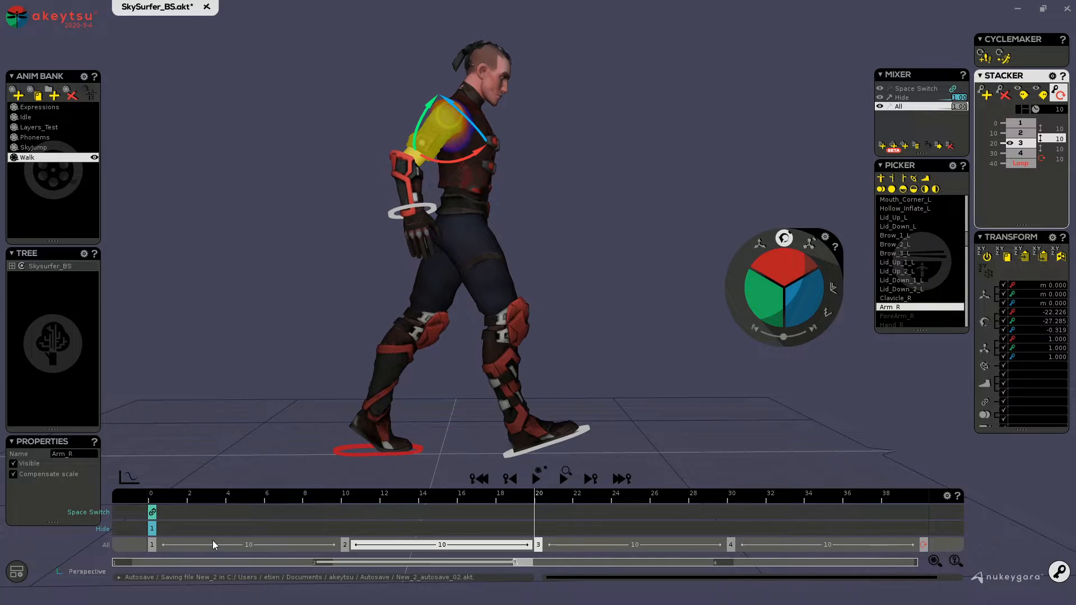
{"action": "left_click", "coordinate": [733, 550]}
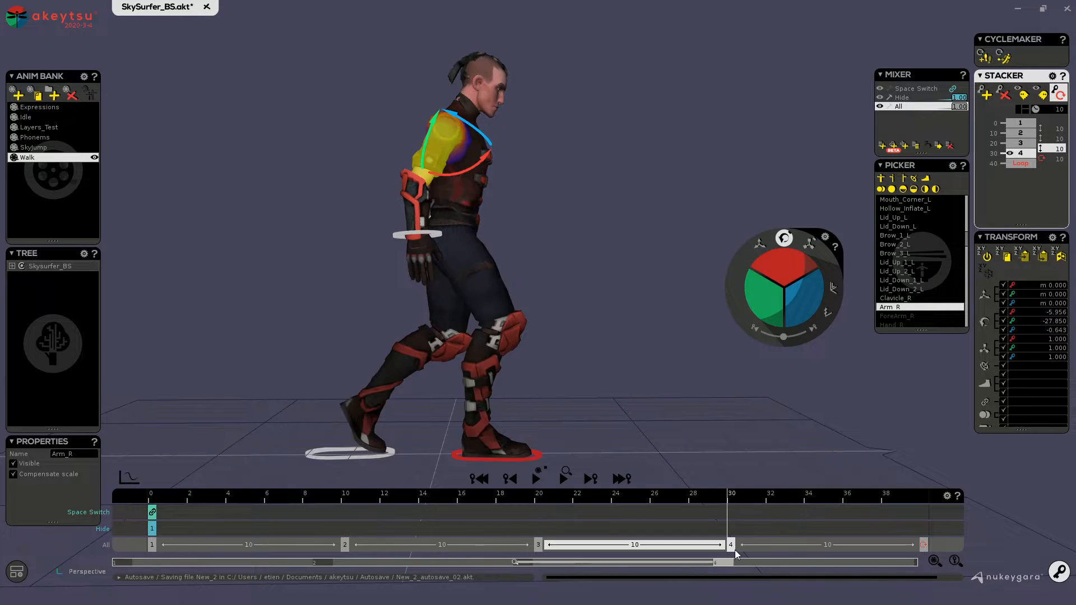
{"action": "scroll", "coordinate": [734, 550], "scroll_direction": "up", "scroll_amount": 3}
{"action": "key", "text": "space"}
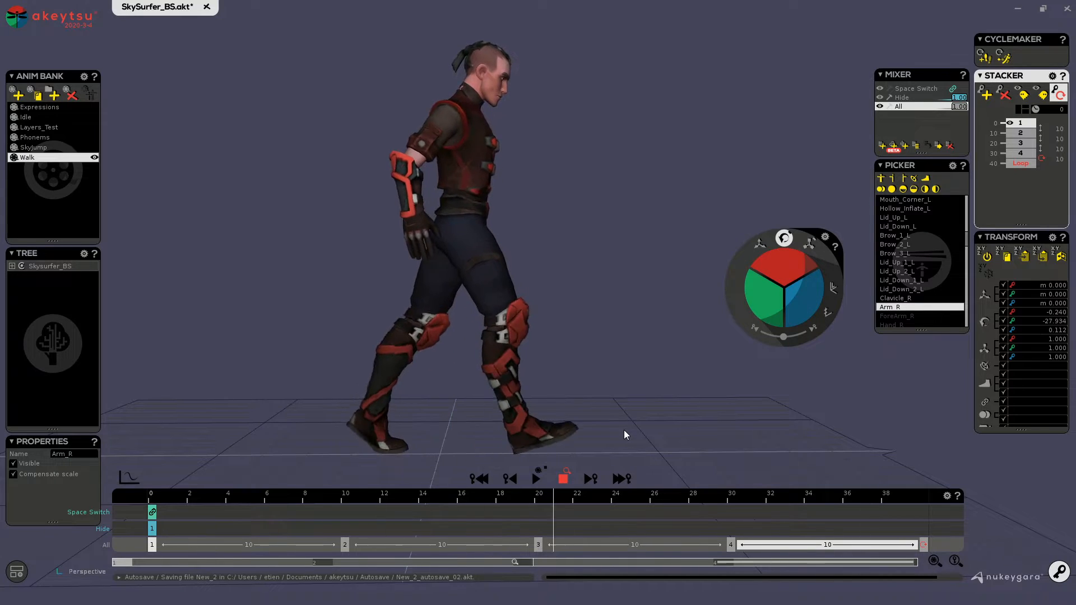
{"action": "key", "text": "space"}
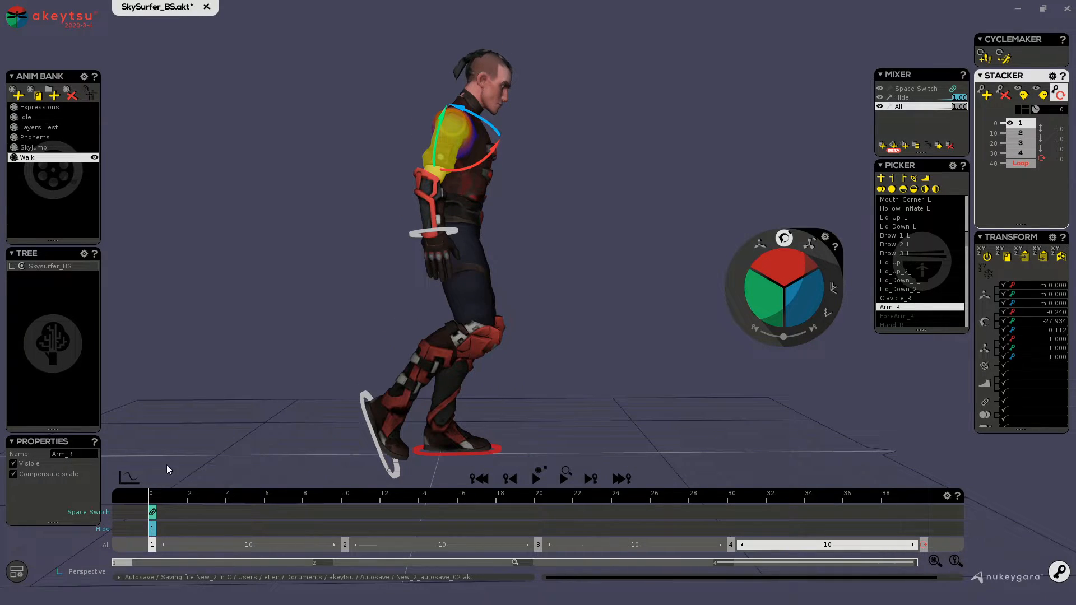
{"action": "key", "text": "space"}
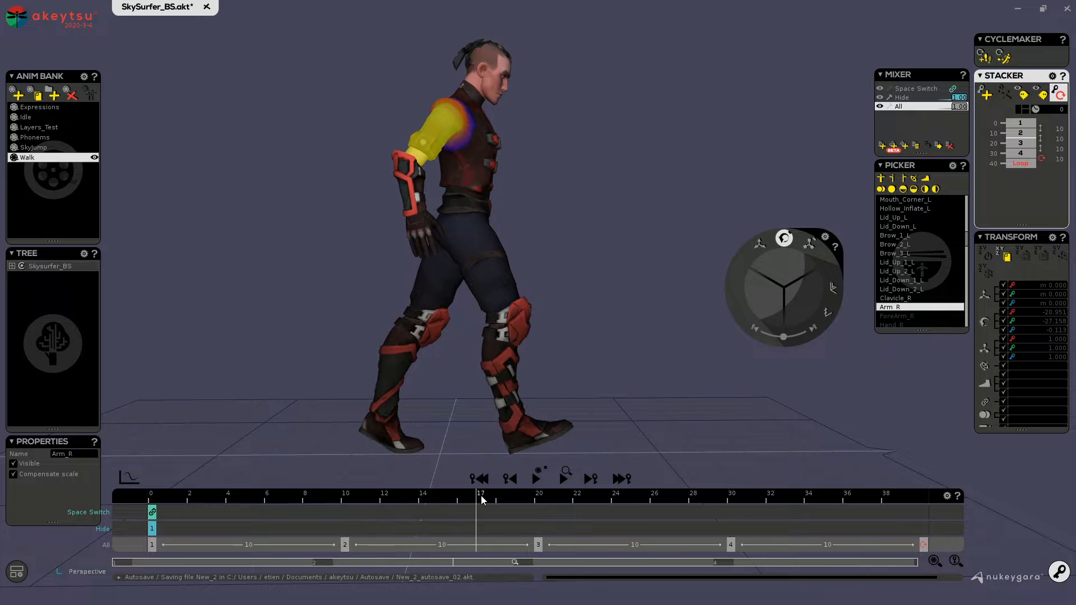
Straighten the right forearm about its X axis from key 3, to about -2 degrees at key 4
{"action": "left_click", "coordinate": [537, 505]}
{"action": "left_click", "coordinate": [415, 185]}
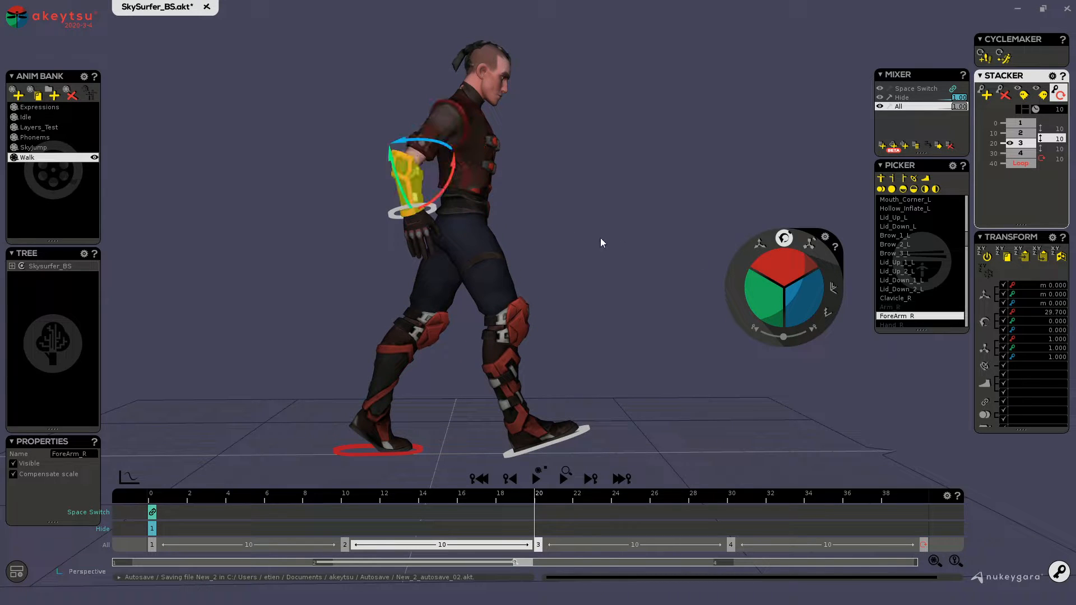
{"action": "left_click_drag", "start_coordinate": [788, 260], "coordinate": [791, 284]}
{"action": "key", "text": "Down"}
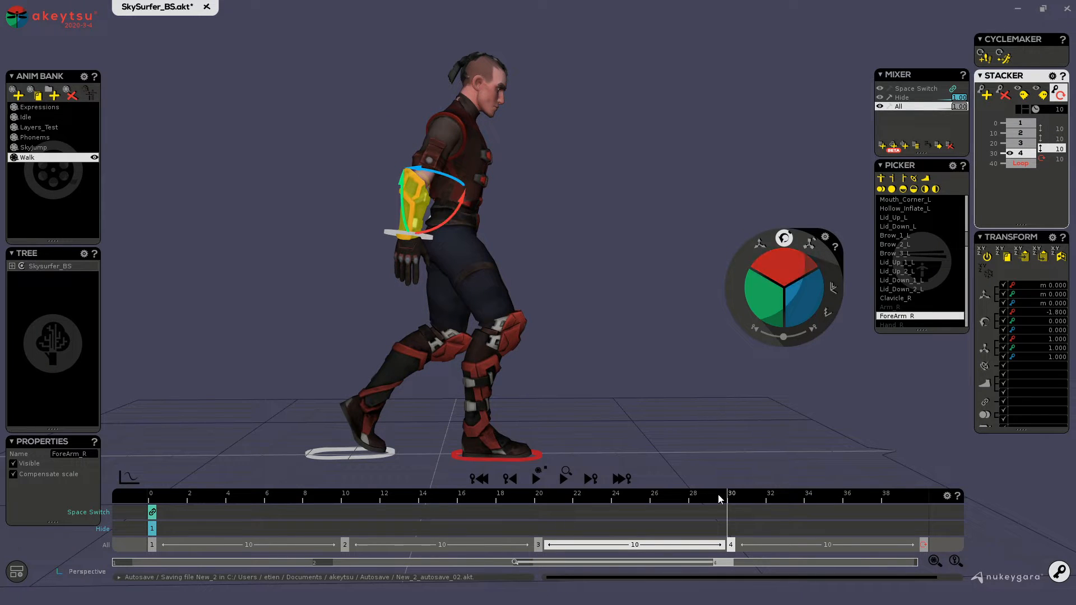
Check the right arm's motion across the key poses and adjust the right forearm's X rotation at key 1
{"action": "left_click_drag", "start_coordinate": [718, 494], "coordinate": [94, 483]}
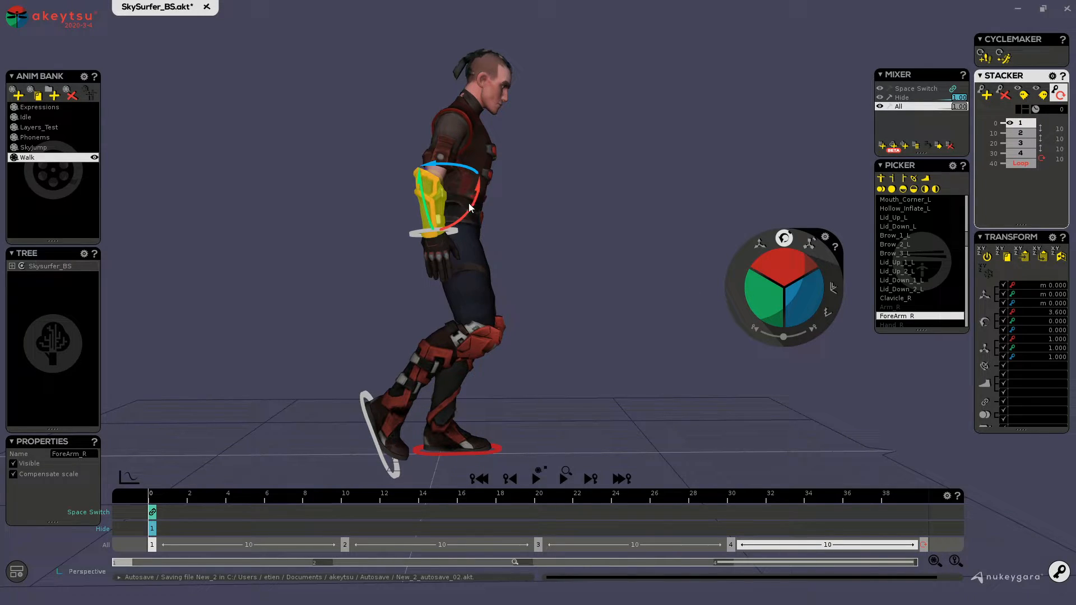
{"action": "key", "text": "Down"}
{"action": "key", "text": "Down"}
{"action": "key", "text": "Down"}
{"action": "key", "text": "Down"}
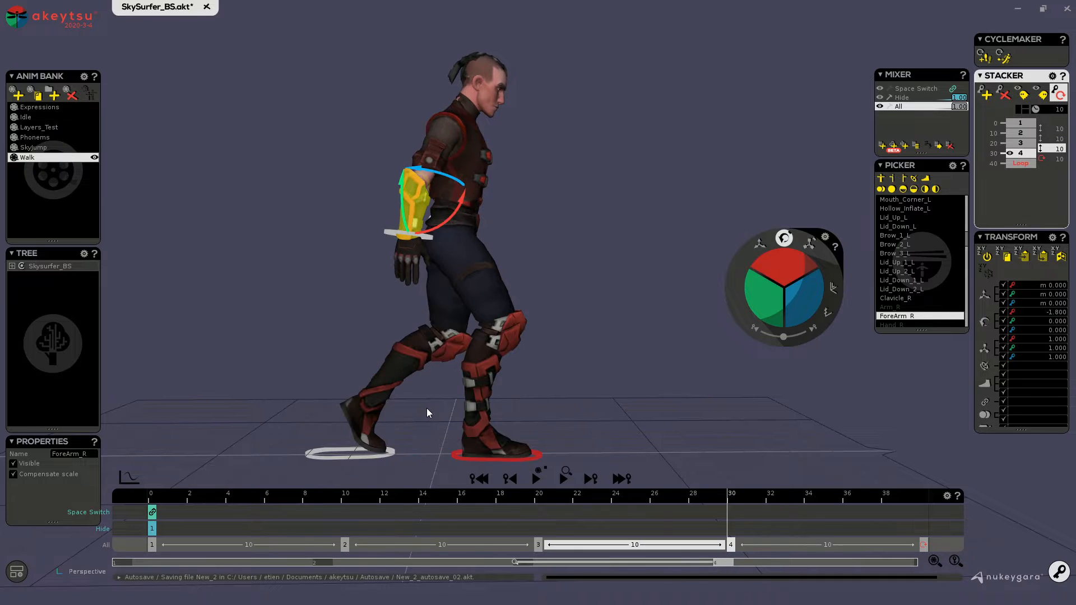
{"action": "left_click_drag", "start_coordinate": [173, 497], "coordinate": [373, 470]}
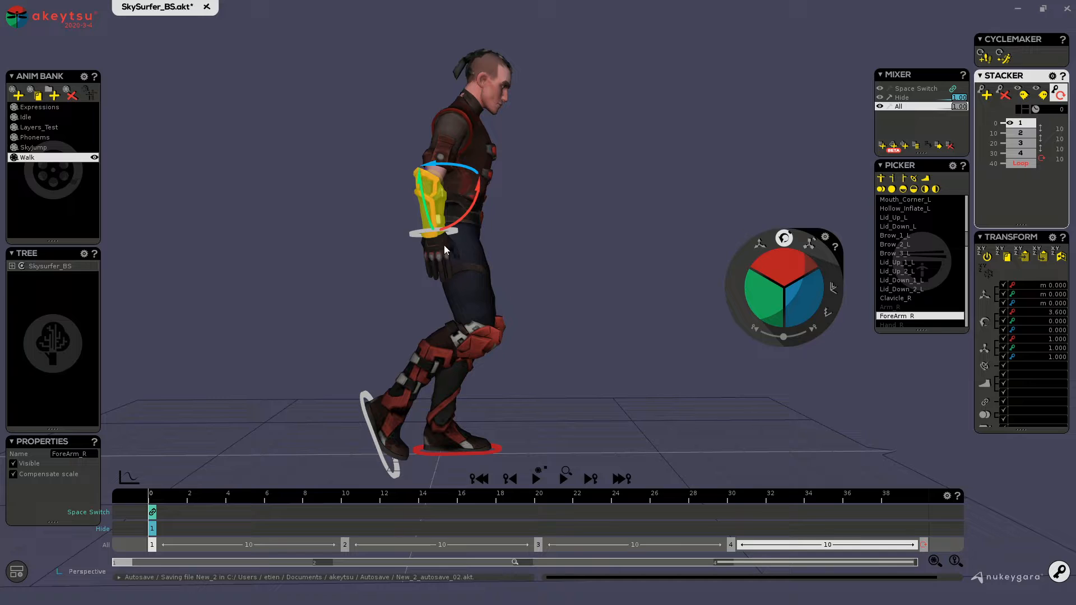
{"action": "left_click_drag", "start_coordinate": [475, 208], "coordinate": [480, 182]}
{"action": "left_click_drag", "start_coordinate": [159, 502], "coordinate": [722, 546]}
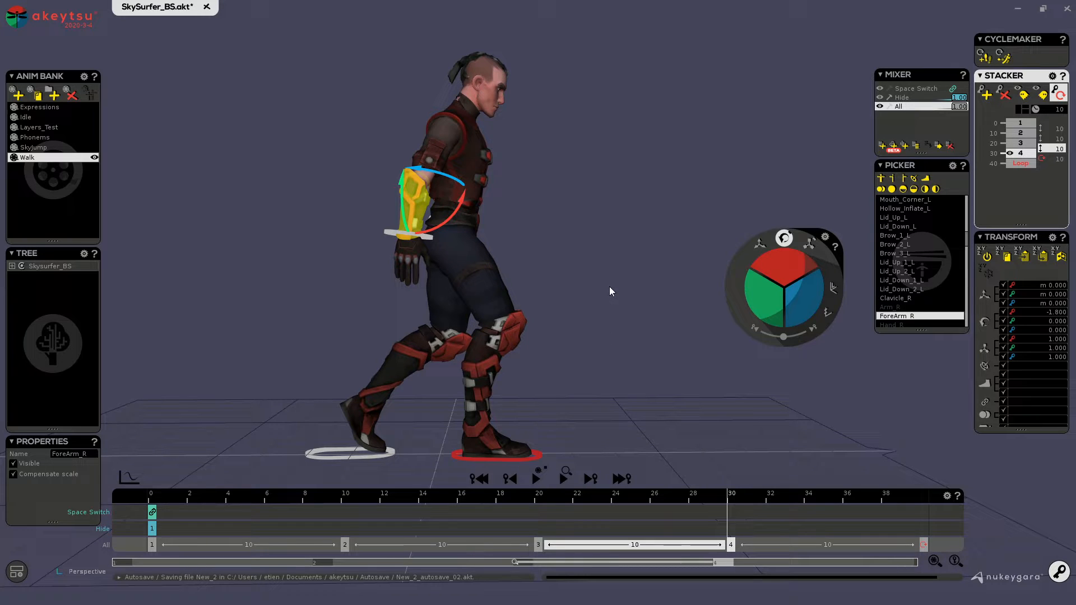
Select the character's right clavicle at key 4
{"action": "middle_click_drag", "start_coordinate": [563, 149], "coordinate": [428, 129]}
{"action": "left_click", "coordinate": [445, 130]}
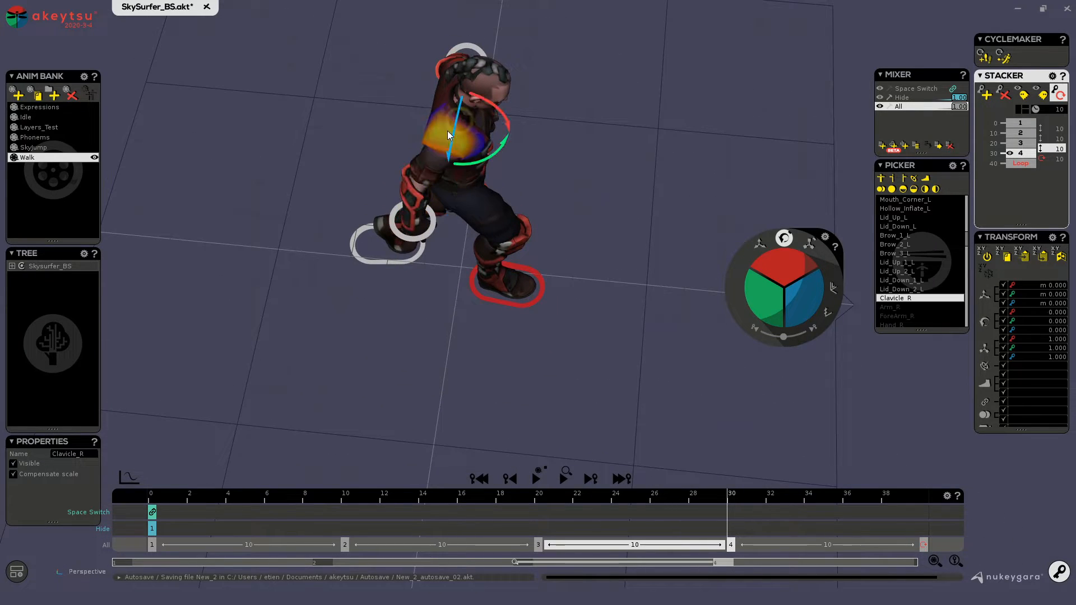
{"action": "middle_click_drag", "start_coordinate": [492, 47], "coordinate": [511, 108]}
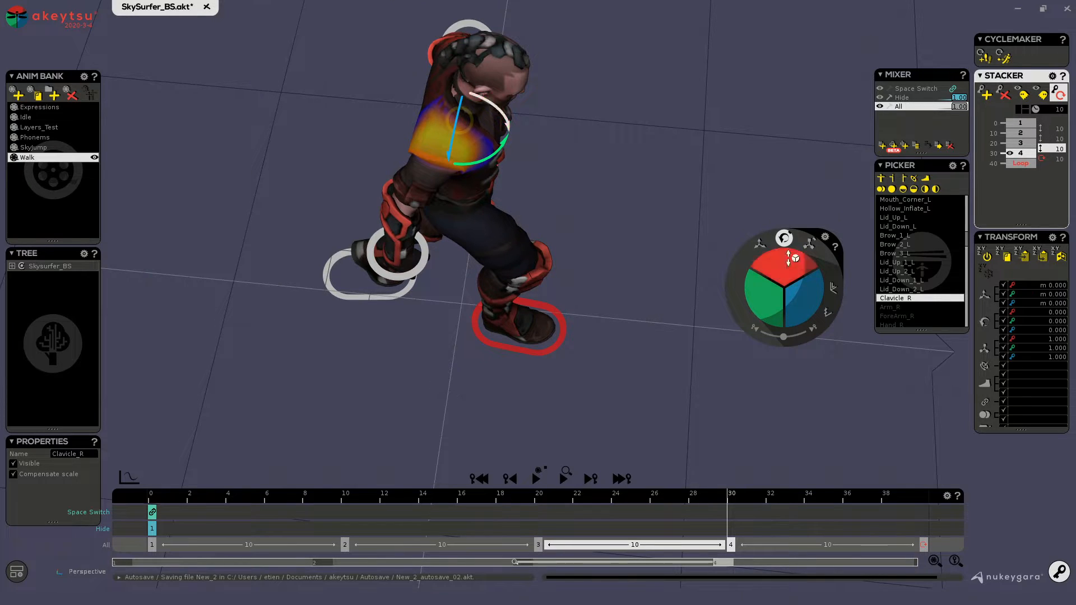
{"action": "left_click_drag", "start_coordinate": [805, 303], "coordinate": [797, 325]}
{"action": "key", "text": "ctrl+z"}
{"action": "mouse_move", "coordinate": [760, 295]}
{"action": "left_mouse_down"}
{"action": "mouse_move", "coordinate": [763, 313]}
{"action": "mouse_move", "coordinate": [760, 283]}
{"action": "mouse_move", "coordinate": [764, 299]}
{"action": "left_mouse_up"}
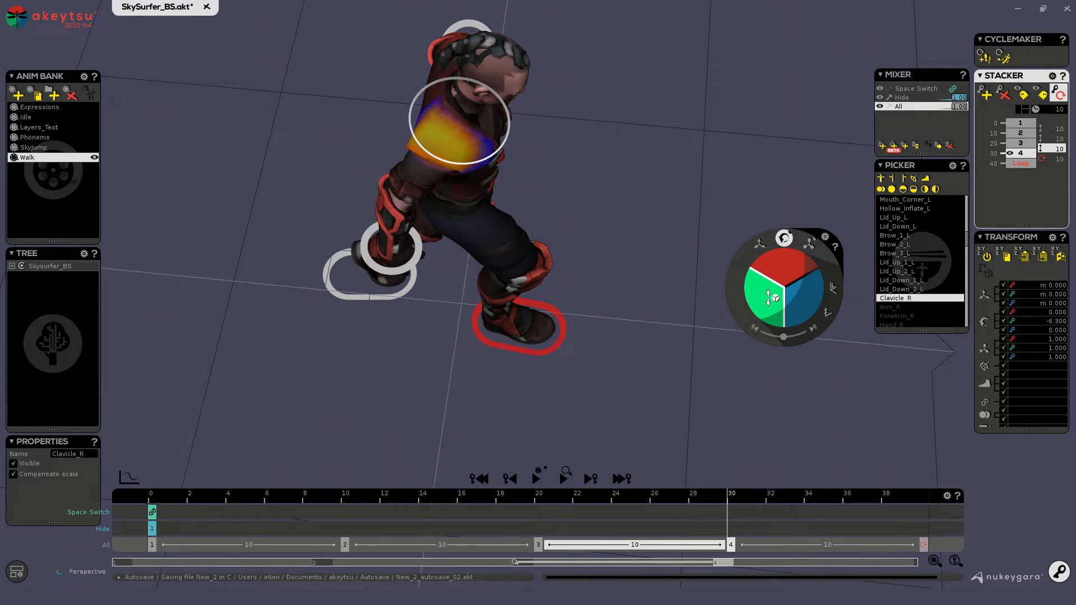
{"action": "key", "text": "ctrl+z"}
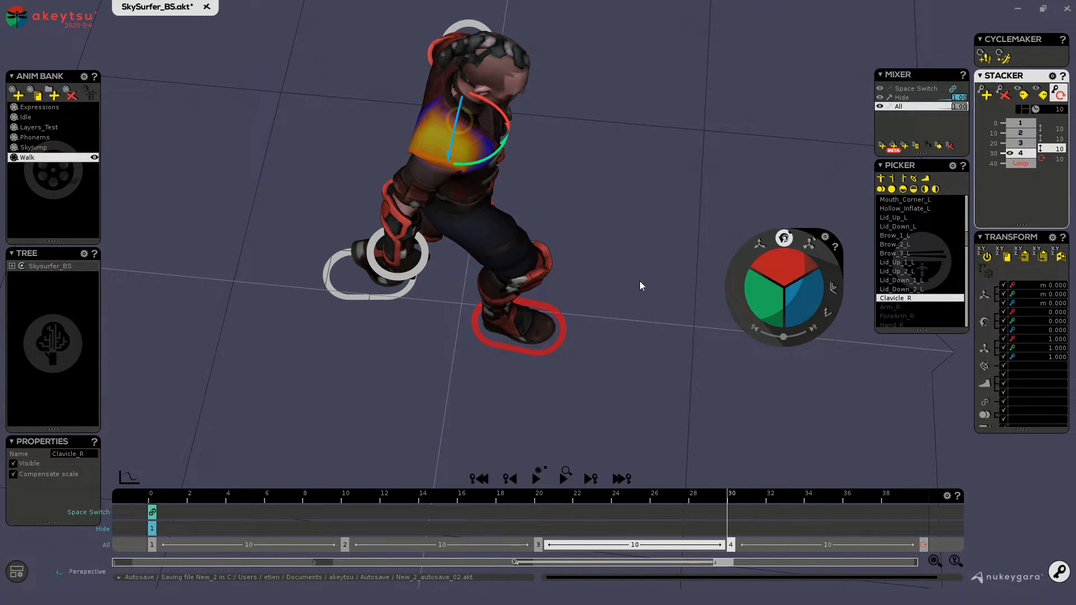
Rotate the right clavicle about its Y axis to about -3.1 degrees at key 1 and about 0.4 degrees at key 3
{"action": "middle_click_drag", "start_coordinate": [640, 281], "coordinate": [482, 213]}
{"action": "scroll", "coordinate": [482, 213], "scroll_direction": "up", "scroll_amount": 3}
{"action": "middle_click_drag", "start_coordinate": [364, 286], "coordinate": [474, 307]}
{"action": "left_click_drag", "start_coordinate": [733, 497], "coordinate": [128, 469]}
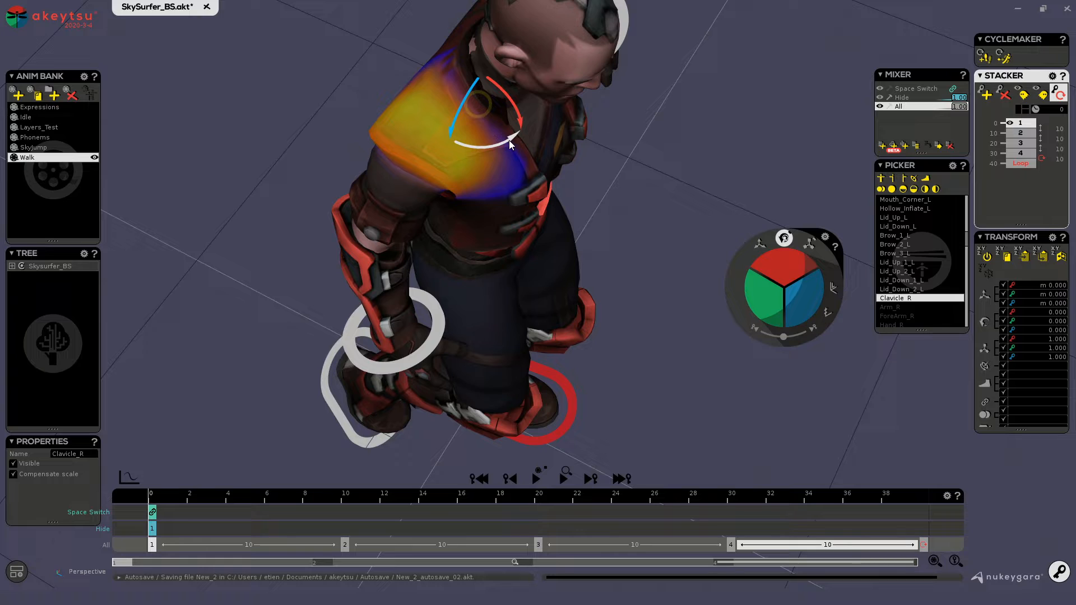
{"action": "left_click_drag", "start_coordinate": [509, 140], "coordinate": [498, 133]}
{"action": "key", "text": "Down"}
{"action": "key", "text": "Down"}
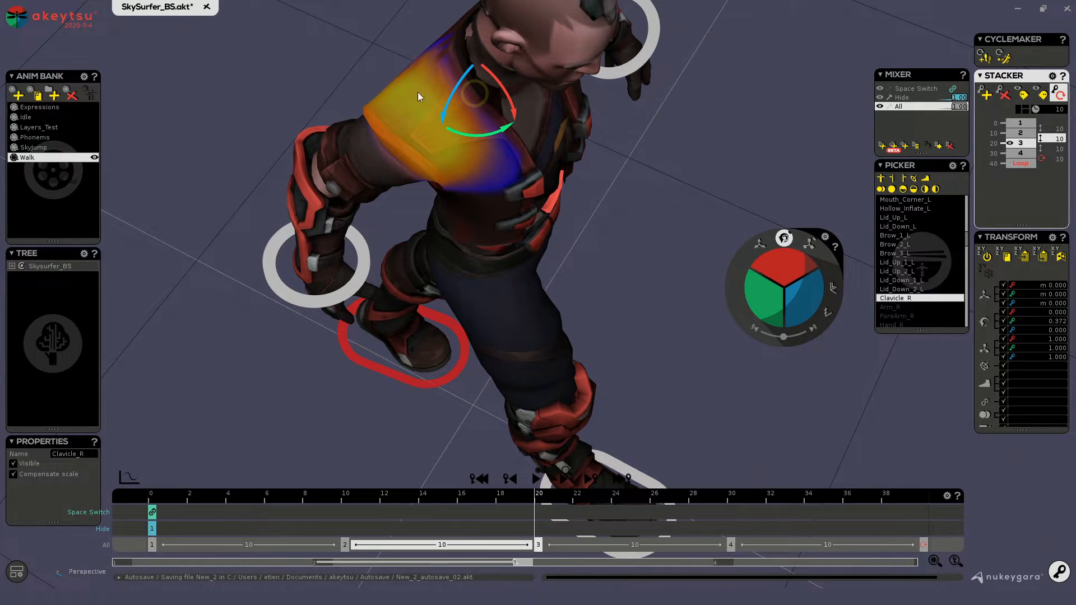
{"action": "left_click_drag", "start_coordinate": [415, 241], "coordinate": [428, 106], "text": "alt"}
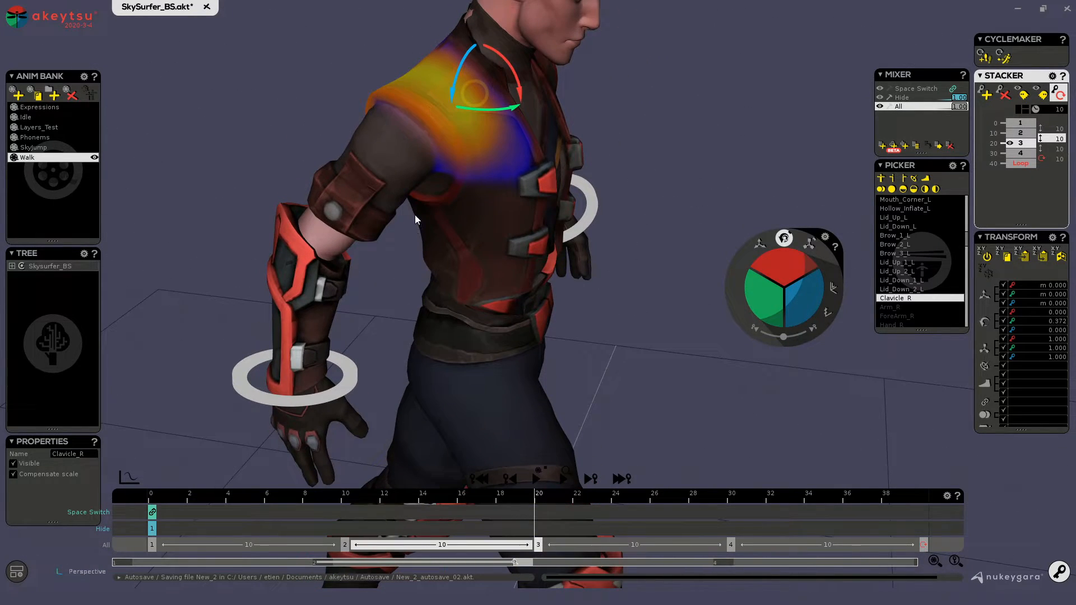
{"action": "left_click_drag", "start_coordinate": [415, 219], "coordinate": [407, 242], "text": "alt"}
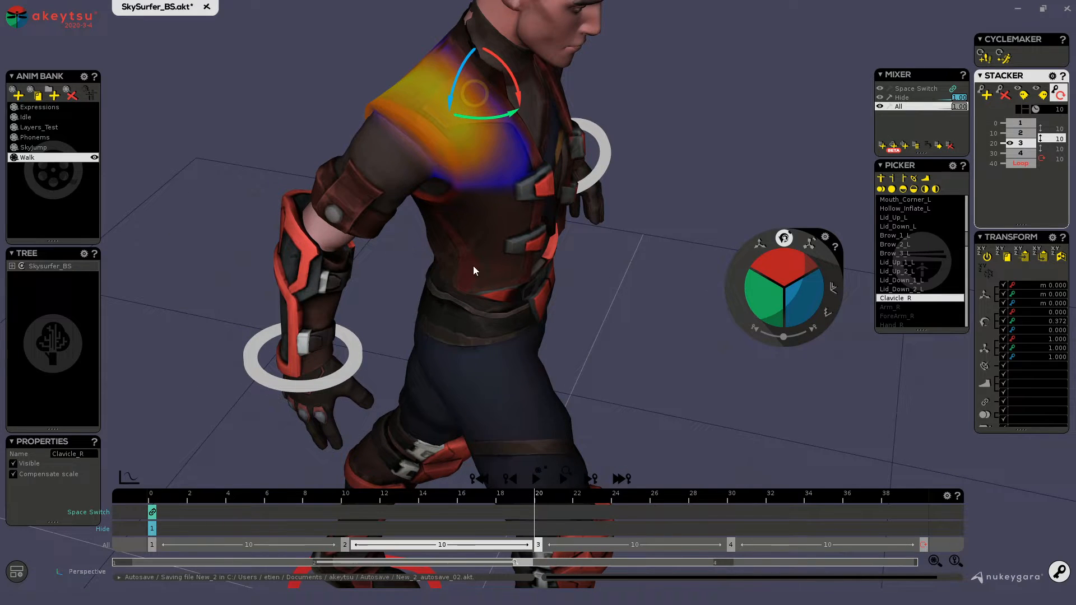
{"action": "left_click_drag", "start_coordinate": [524, 188], "coordinate": [527, 245], "text": "alt"}
{"action": "key", "text": "Up"}
{"action": "key", "text": "Up"}
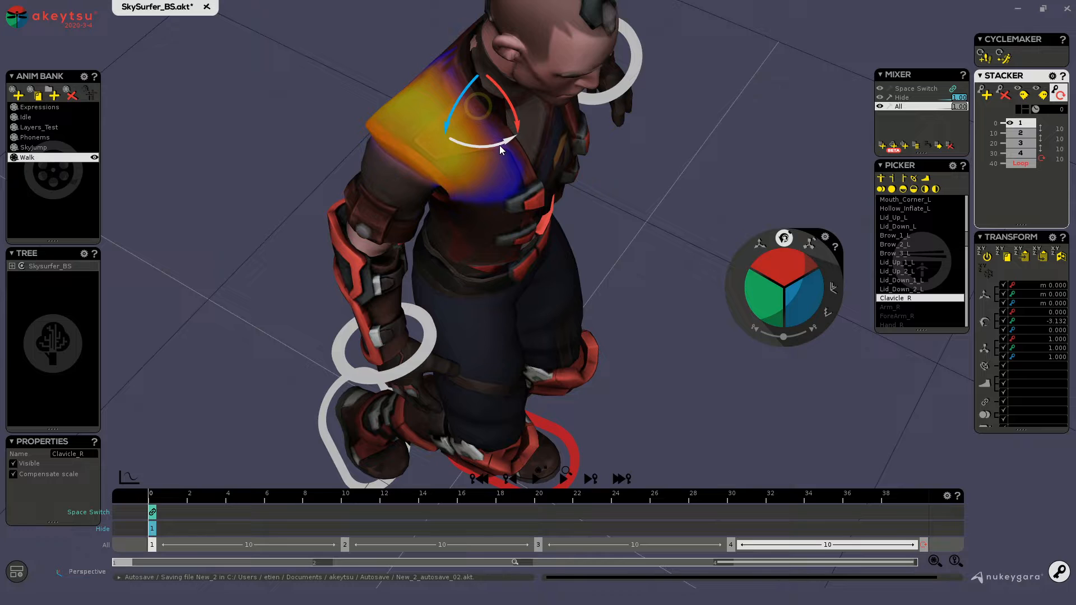
Rotate the right clavicle about its Y axis to about 0 degrees at key 1 and about 4 degrees at key 4
{"action": "left_click_drag", "start_coordinate": [499, 146], "coordinate": [503, 147]}
{"action": "key", "text": "Down"}
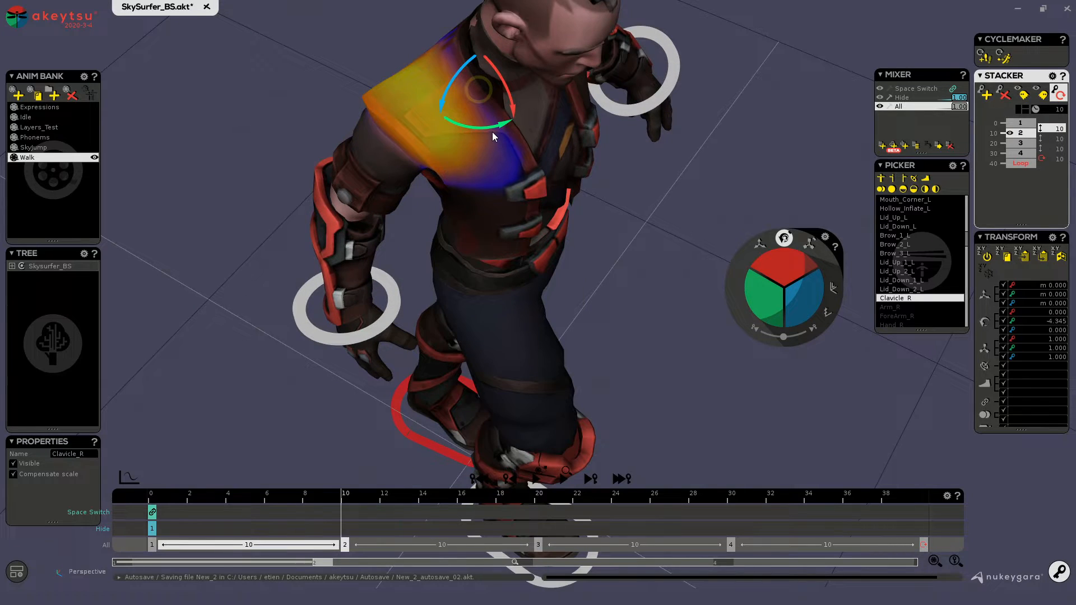
{"action": "key", "text": "Down"}
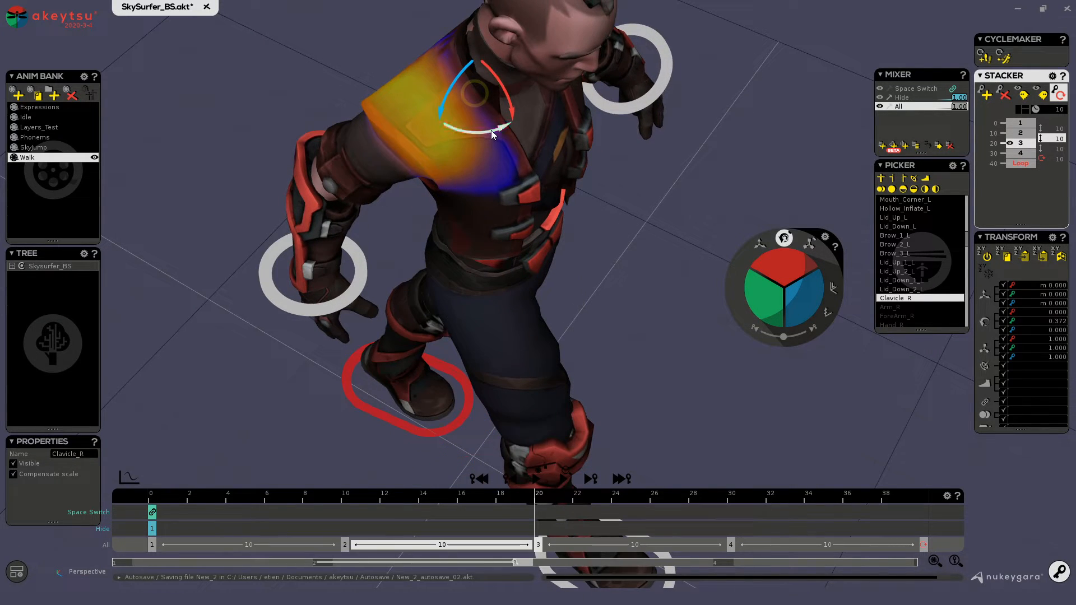
{"action": "key", "text": "Down"}
{"action": "left_click_drag", "start_coordinate": [497, 149], "coordinate": [489, 160]}
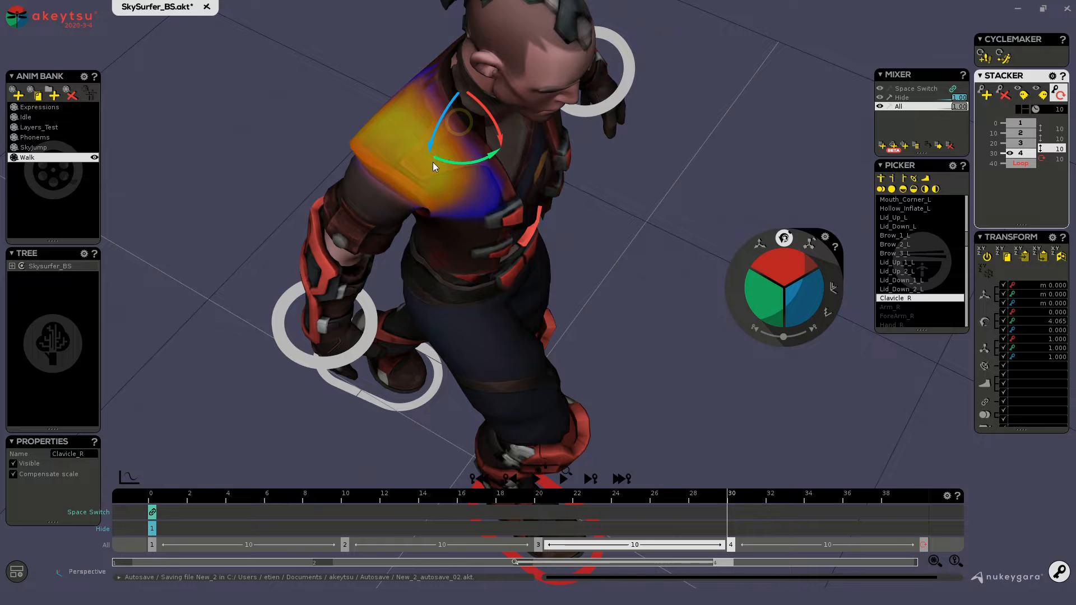
Set the right clavicle's Y rotation to about -6.1 degrees at key 2 and about -1 degree at key 3
{"action": "left_click", "coordinate": [594, 499]}
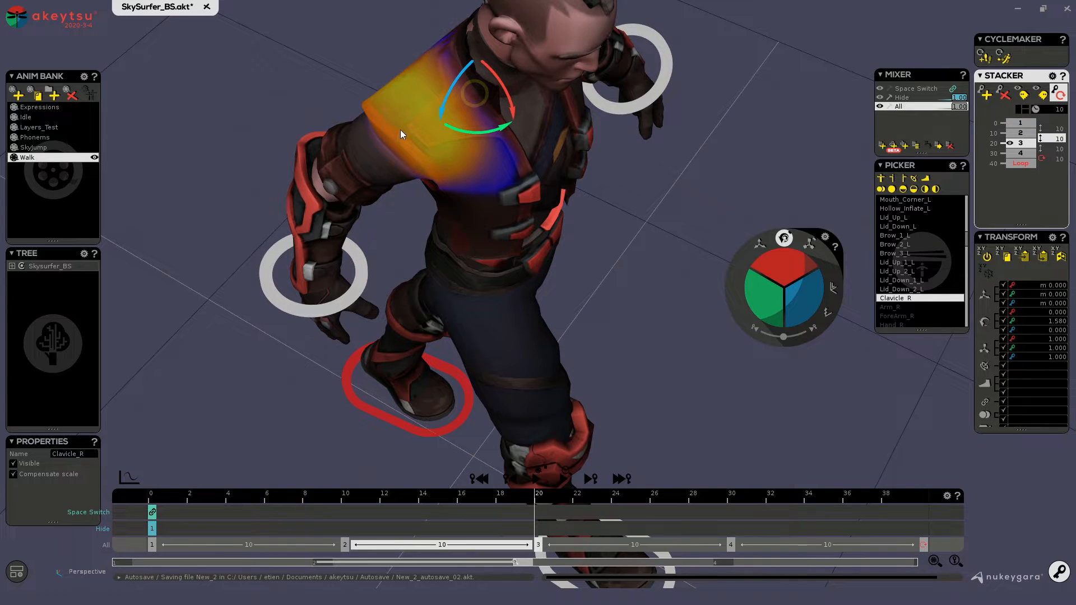
{"action": "left_click_drag", "start_coordinate": [604, 494], "coordinate": [21, 444]}
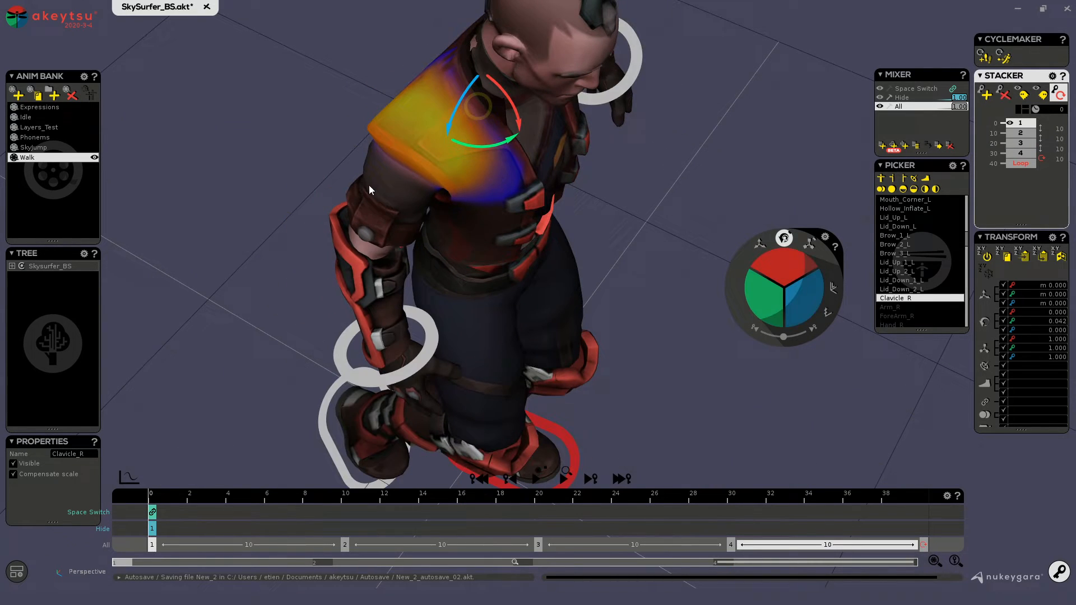
{"action": "left_click", "coordinate": [351, 514]}
{"action": "key", "text": "Down"}
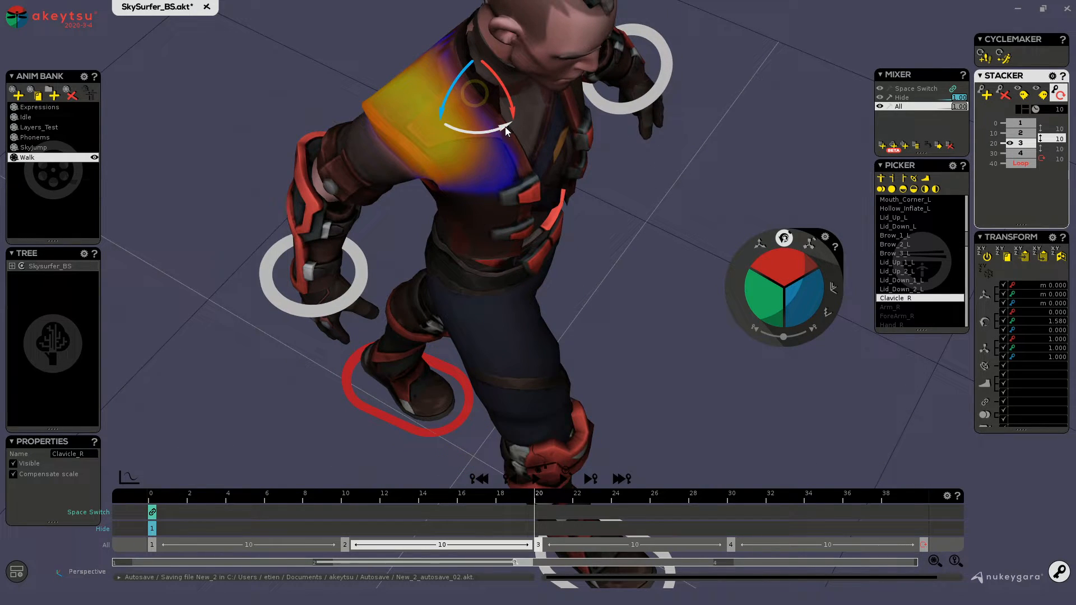
{"action": "key", "text": "Up"}
{"action": "key", "text": "Down"}
{"action": "key", "text": "Down"}
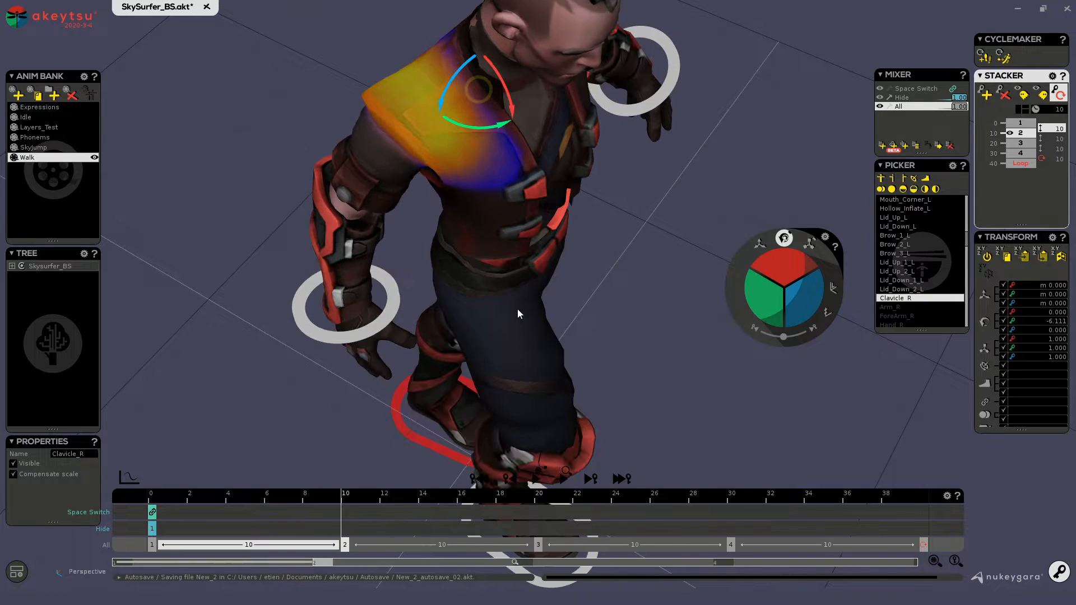
{"action": "key", "text": "Up"}
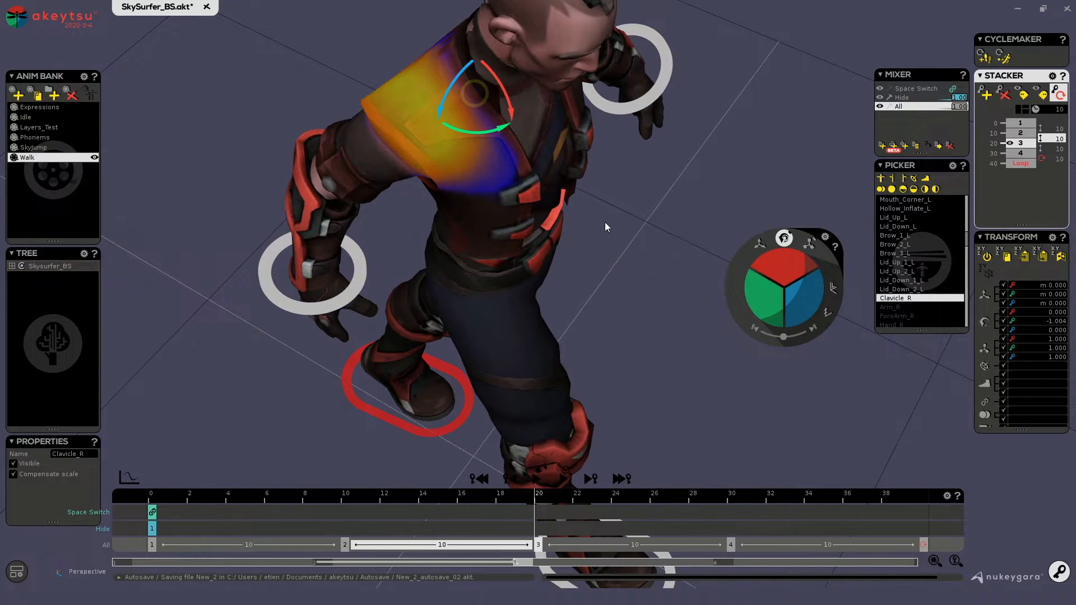
Display the right clavicle's animation curves over the viewport
{"action": "scroll", "coordinate": [604, 224], "scroll_direction": "down", "scroll_amount": 4}
{"action": "left_click_drag", "start_coordinate": [604, 227], "coordinate": [638, 218], "text": "alt"}
{"action": "middle_click_drag", "start_coordinate": [637, 217], "coordinate": [594, 268], "text": "alt"}
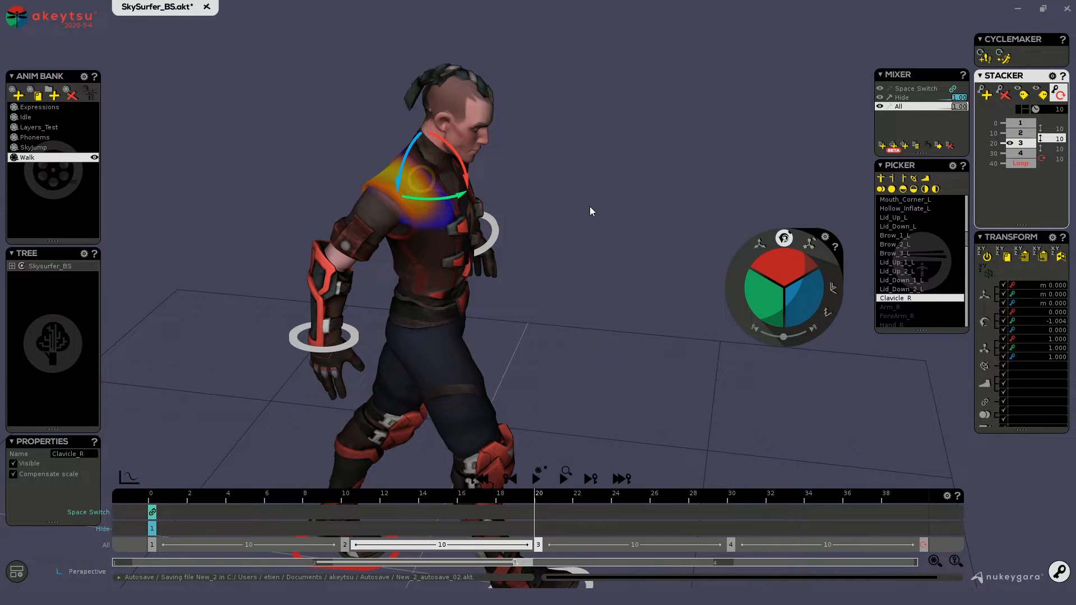
{"action": "key", "text": "c"}
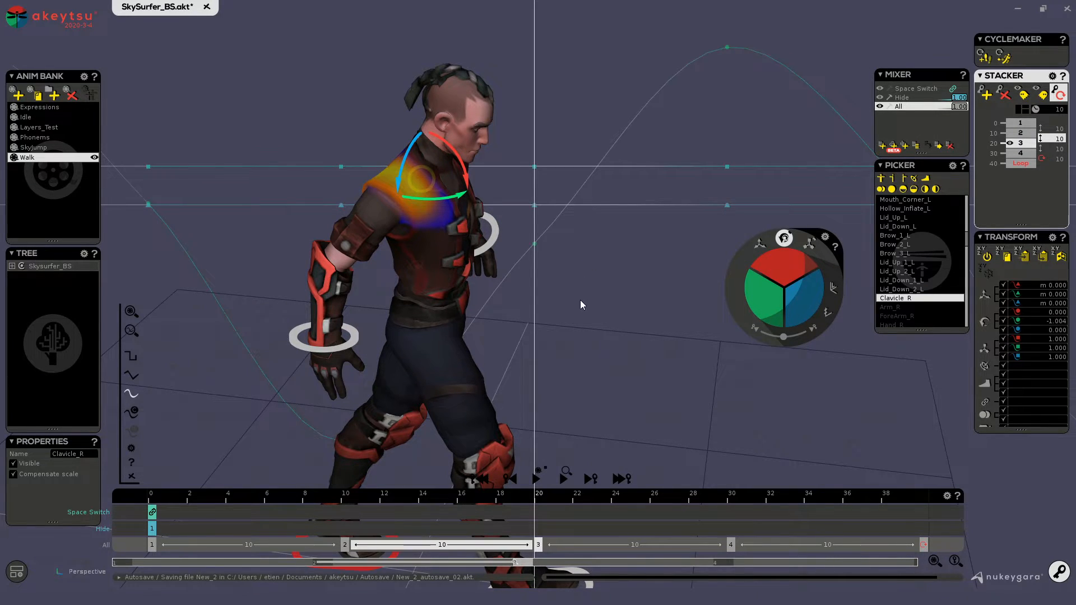
{"action": "middle_click_drag", "start_coordinate": [580, 301], "coordinate": [394, 237]}
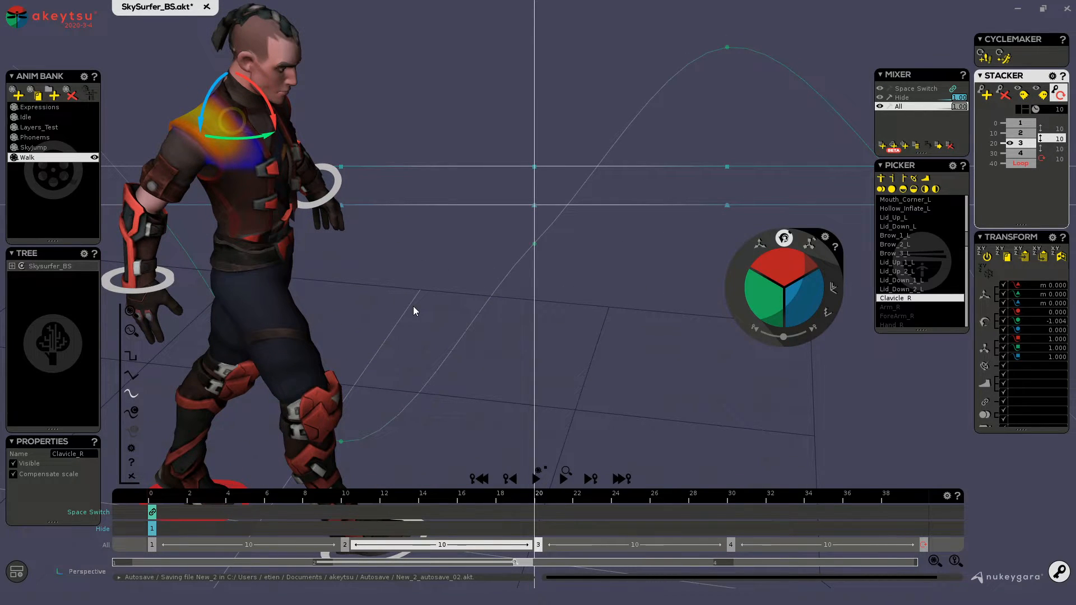
Undo the right clavicle's last Y rotation change at key 3 and restore it to about -1 degree
{"action": "key", "text": "ctrl+z"}
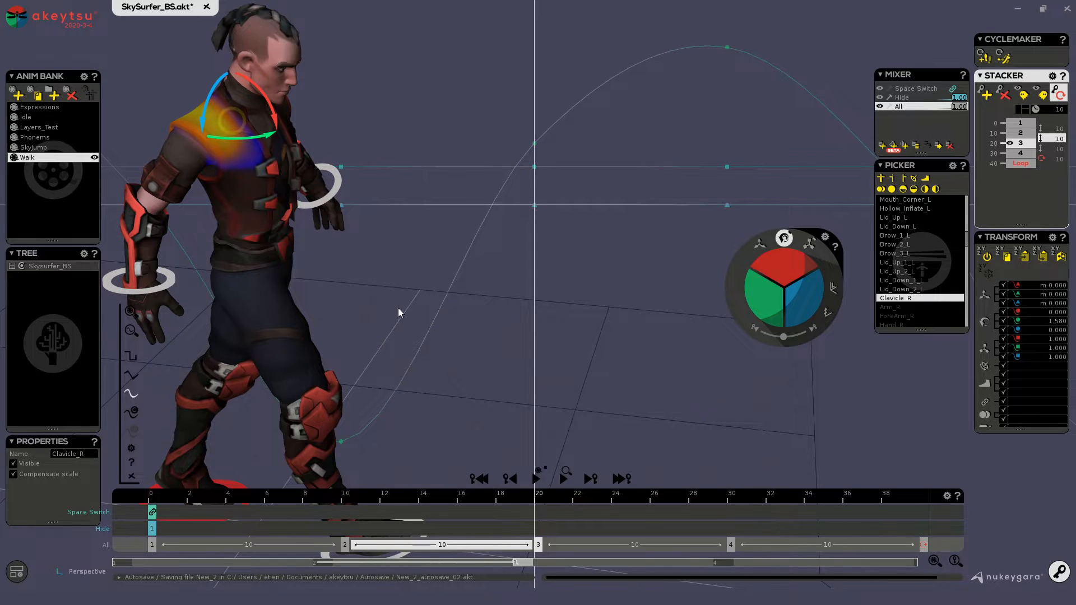
{"action": "middle_click_drag", "start_coordinate": [398, 307], "coordinate": [356, 321]}
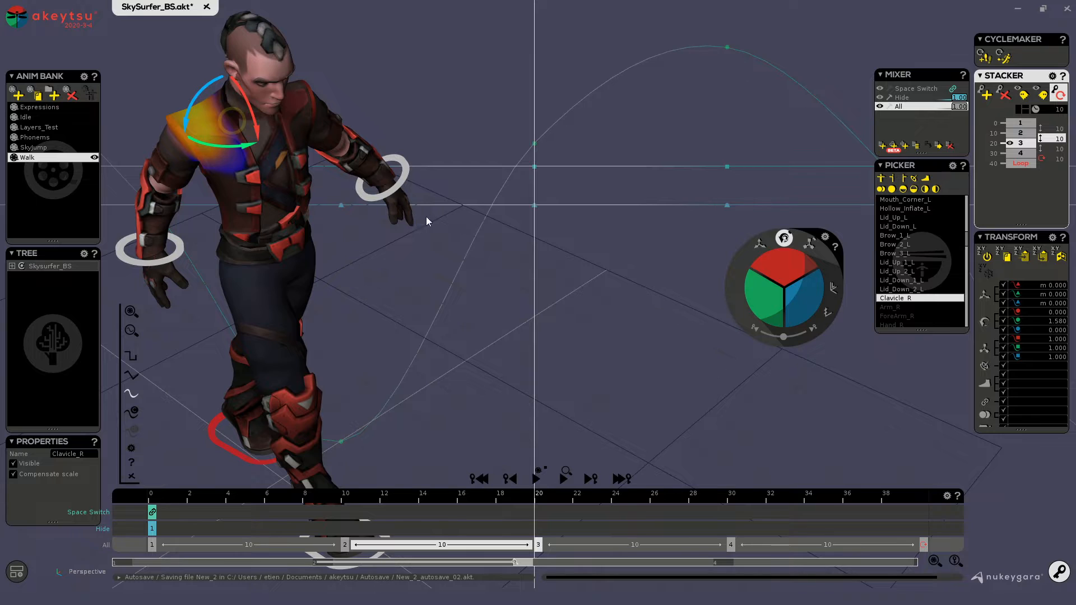
{"action": "middle_click_drag", "start_coordinate": [426, 217], "coordinate": [591, 147]}
{"action": "left_click_drag", "start_coordinate": [557, 505], "coordinate": [534, 495]}
{"action": "left_click", "coordinate": [535, 547]}
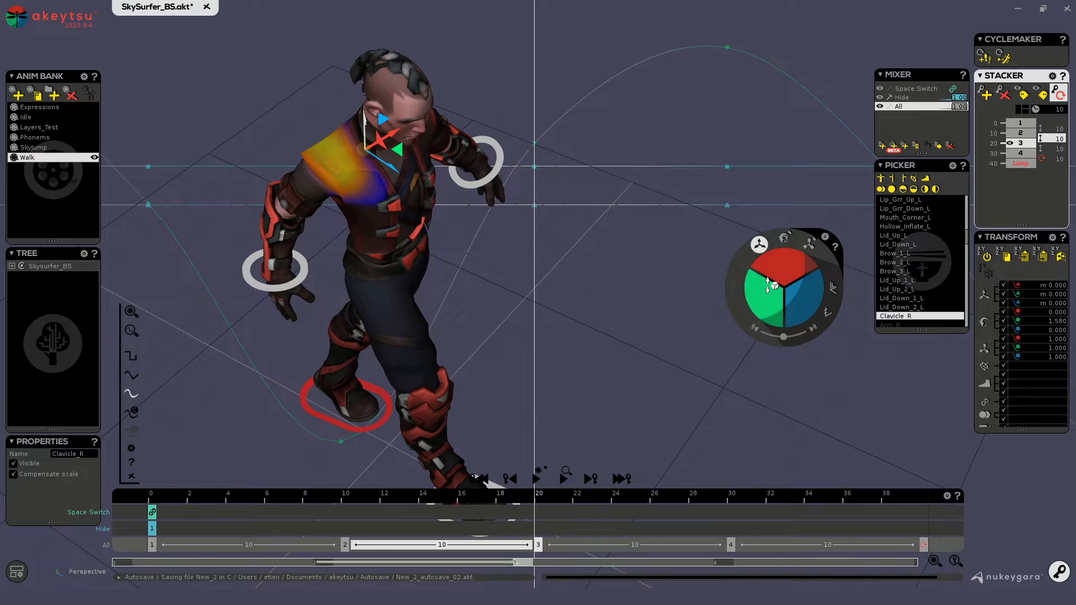
{"action": "key", "text": "ctrl+z"}
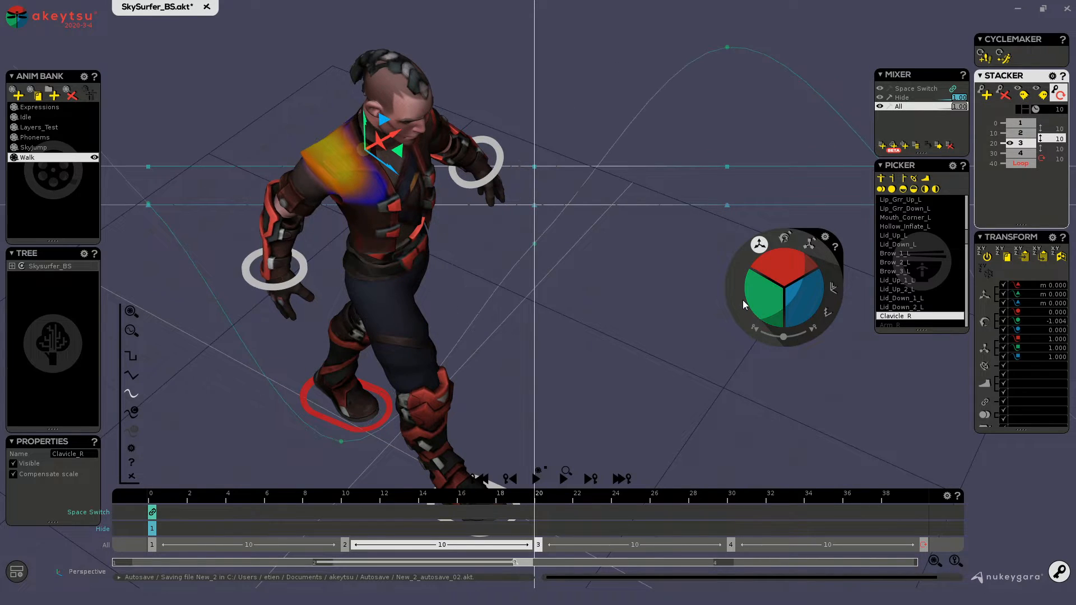
{"action": "middle_click_drag", "start_coordinate": [779, 265], "coordinate": [779, 265]}
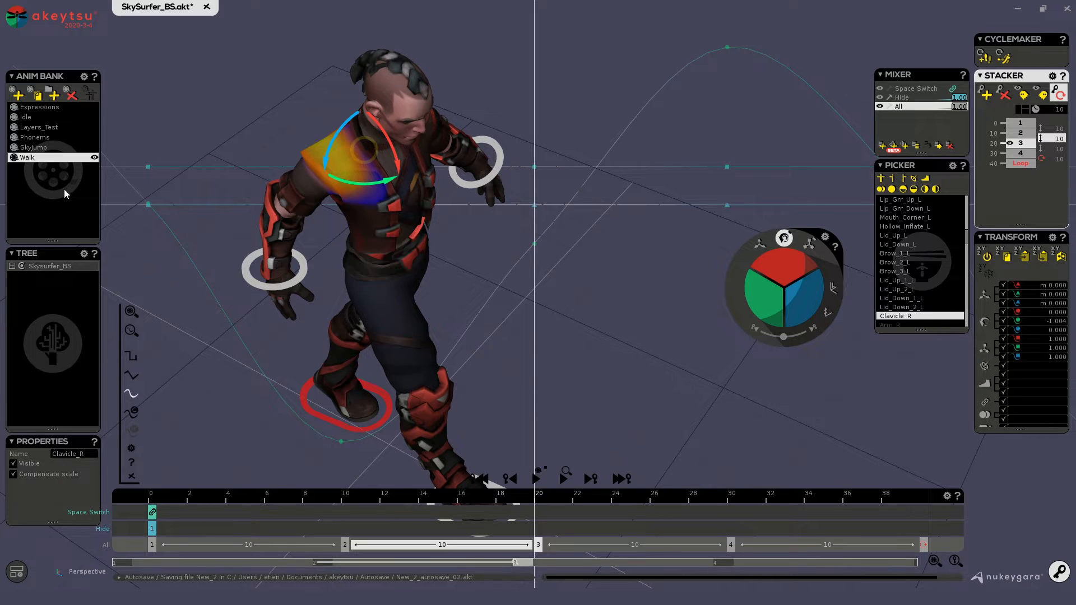
Go to key 1 and select the character's left upper arm
{"action": "mouse_move", "coordinate": [541, 497]}
{"action": "left_mouse_down"}
{"action": "mouse_move", "coordinate": [143, 504]}
{"action": "mouse_move", "coordinate": [743, 520]}
{"action": "mouse_move", "coordinate": [139, 479]}
{"action": "mouse_move", "coordinate": [546, 482]}
{"action": "mouse_move", "coordinate": [800, 500]}
{"action": "mouse_move", "coordinate": [790, 521]}
{"action": "mouse_move", "coordinate": [533, 516]}
{"action": "left_mouse_up"}
{"action": "middle_click_drag", "start_coordinate": [615, 314], "coordinate": [685, 292]}
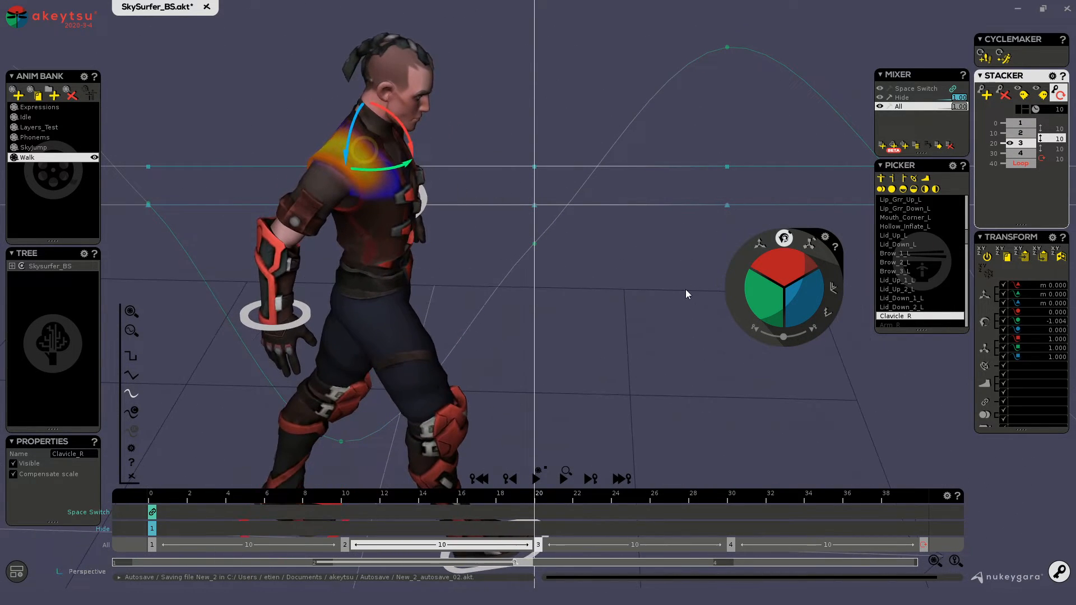
{"action": "left_click_drag", "start_coordinate": [533, 496], "coordinate": [149, 498]}
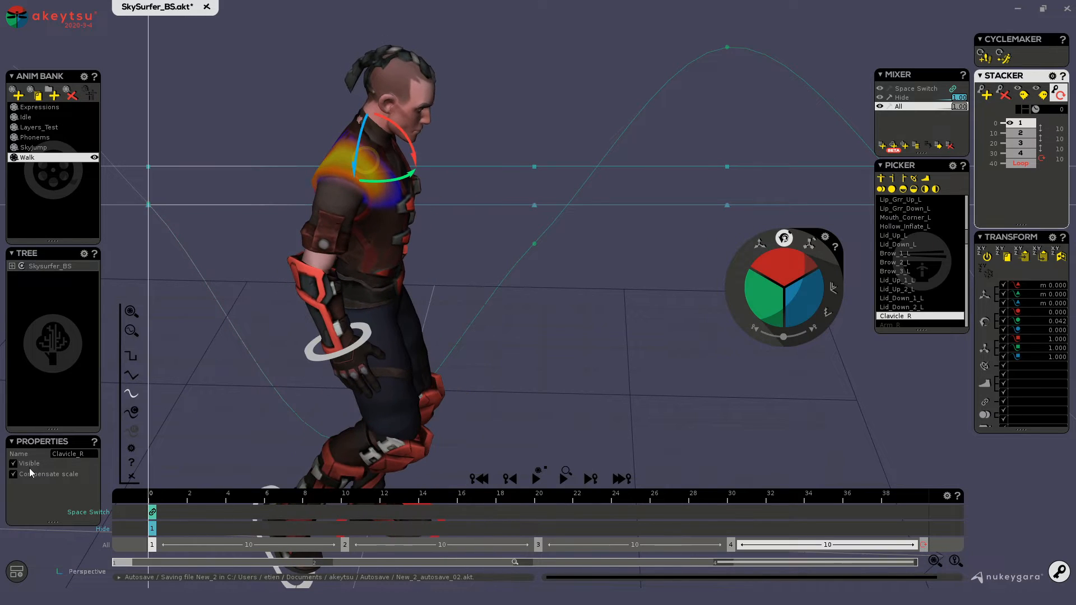
{"action": "middle_click_drag", "start_coordinate": [419, 321], "coordinate": [668, 242]}
{"action": "left_click", "coordinate": [428, 162]}
{"action": "left_click_drag", "start_coordinate": [259, 284], "coordinate": [413, 250]}
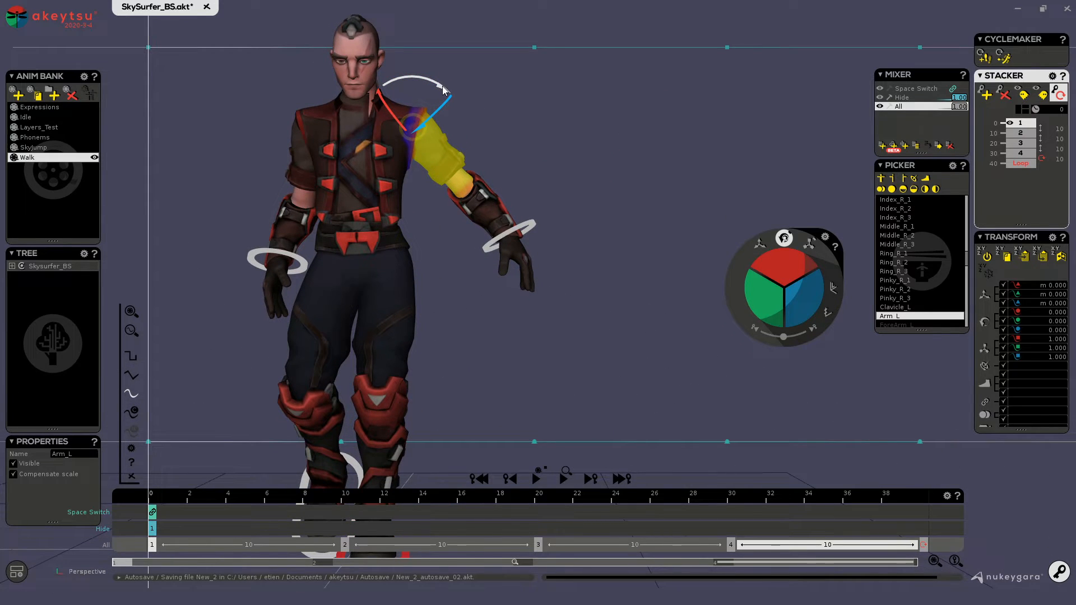
Set the left upper arm's Y rotation to about 31.6 degrees on all four walk keys together
{"action": "left_click_drag", "start_coordinate": [439, 86], "coordinate": [494, 108]}
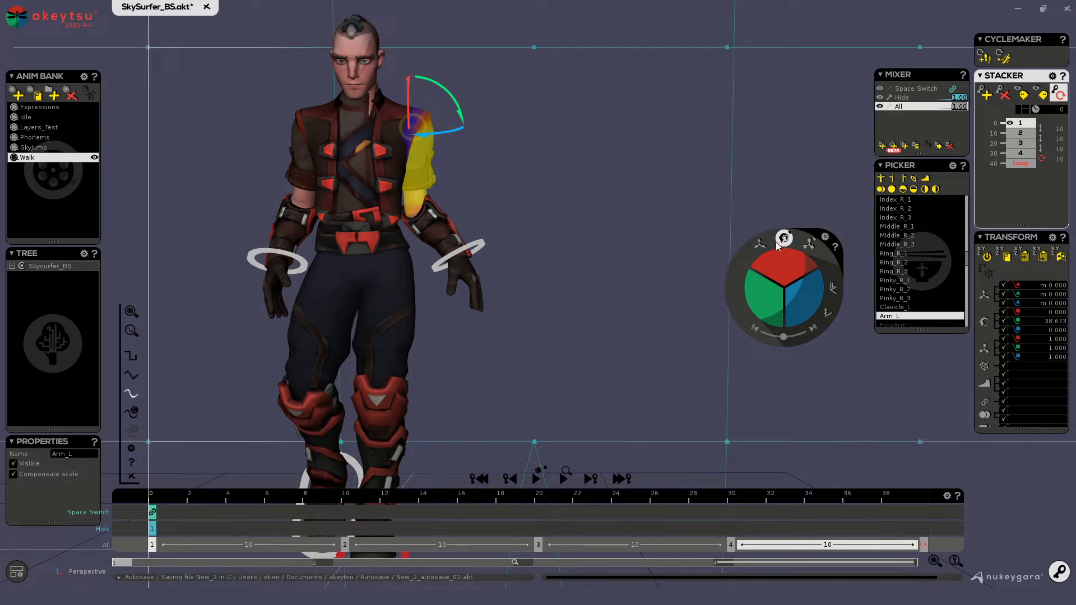
{"action": "key", "text": "ctrl+z"}
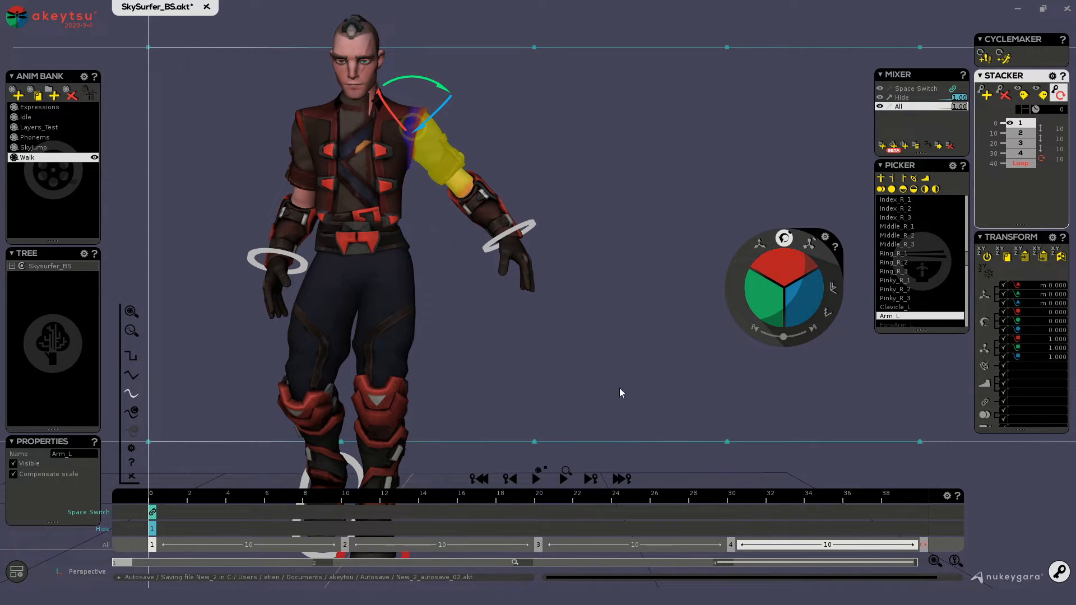
{"action": "left_click", "coordinate": [728, 545]}
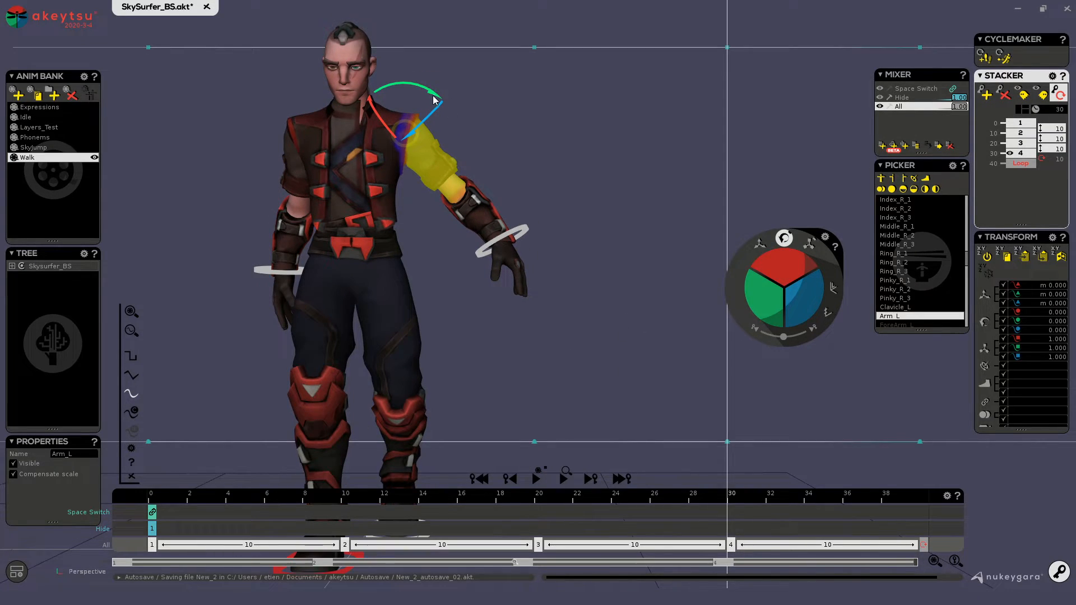
{"action": "left_click_drag", "start_coordinate": [435, 100], "coordinate": [475, 106]}
Swing the left upper arm forward on all four keys, to an X rotation of about 39.7 degrees
{"action": "left_click_drag", "start_coordinate": [590, 198], "coordinate": [475, 200], "text": "alt"}
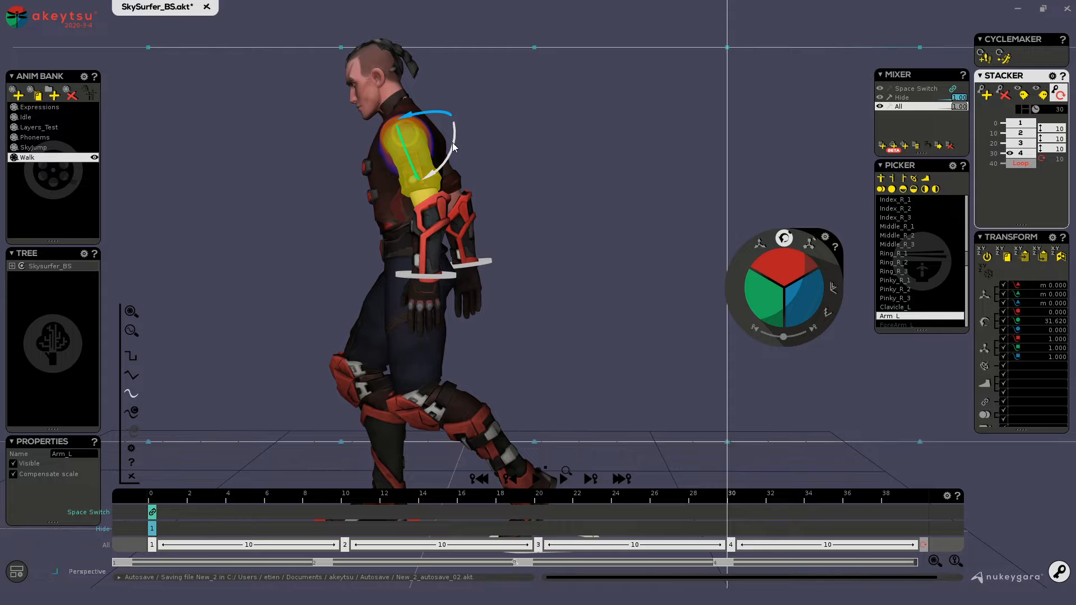
{"action": "left_click_drag", "start_coordinate": [766, 261], "coordinate": [757, 240]}
{"action": "left_click_drag", "start_coordinate": [488, 230], "coordinate": [635, 202], "text": "alt"}
{"action": "scroll", "coordinate": [614, 201], "scroll_direction": "down", "scroll_amount": 1}
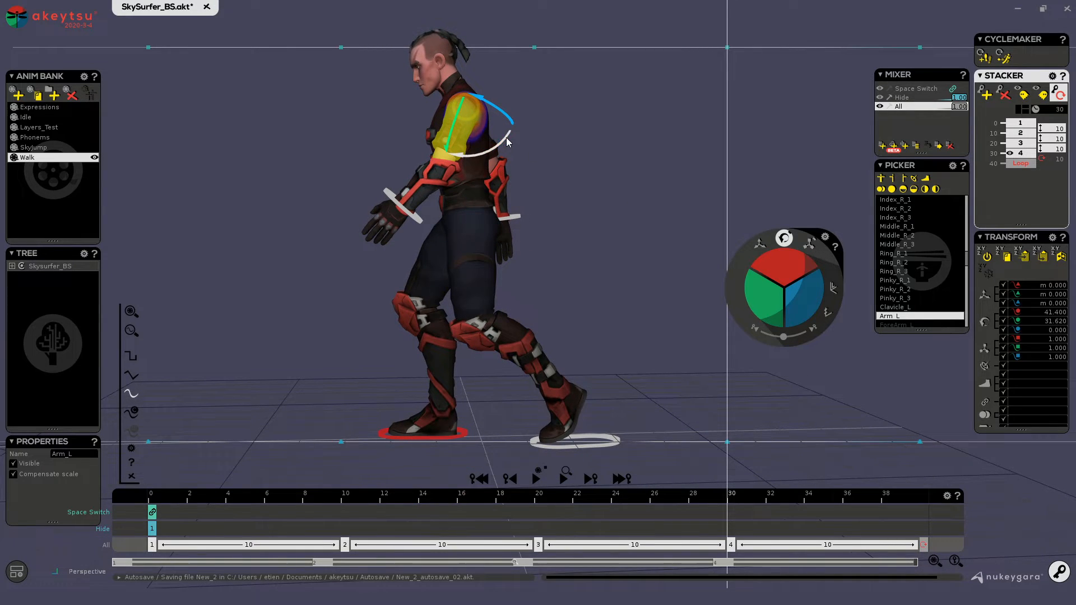
{"action": "left_click_drag", "start_coordinate": [506, 136], "coordinate": [508, 137]}
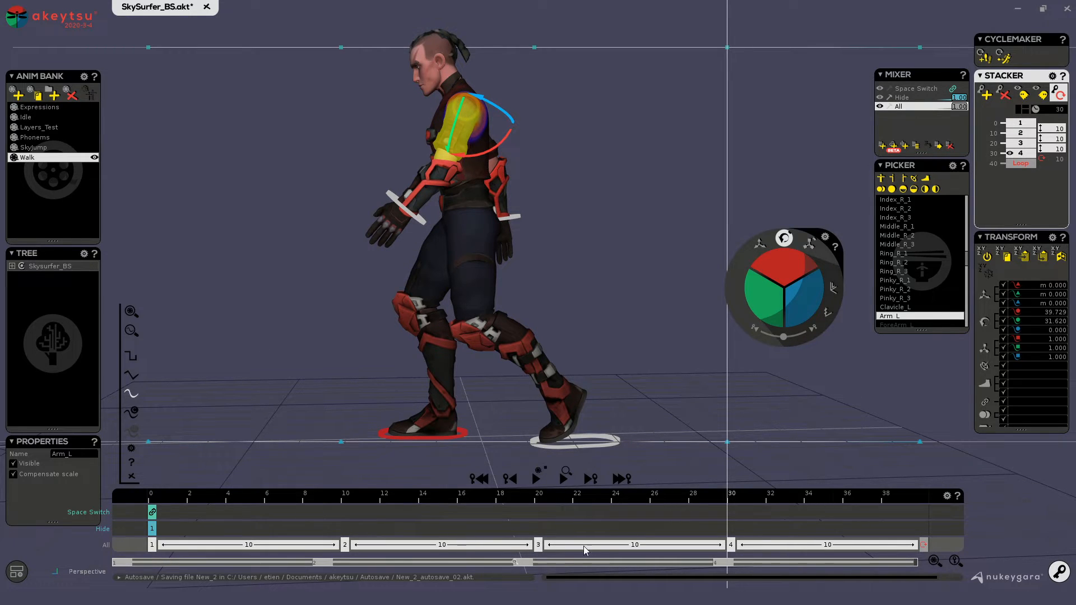
Examine the left arm pose from both sides of the character and play through the walk cycle
{"action": "left_click_drag", "start_coordinate": [272, 256], "coordinate": [464, 162], "text": "alt"}
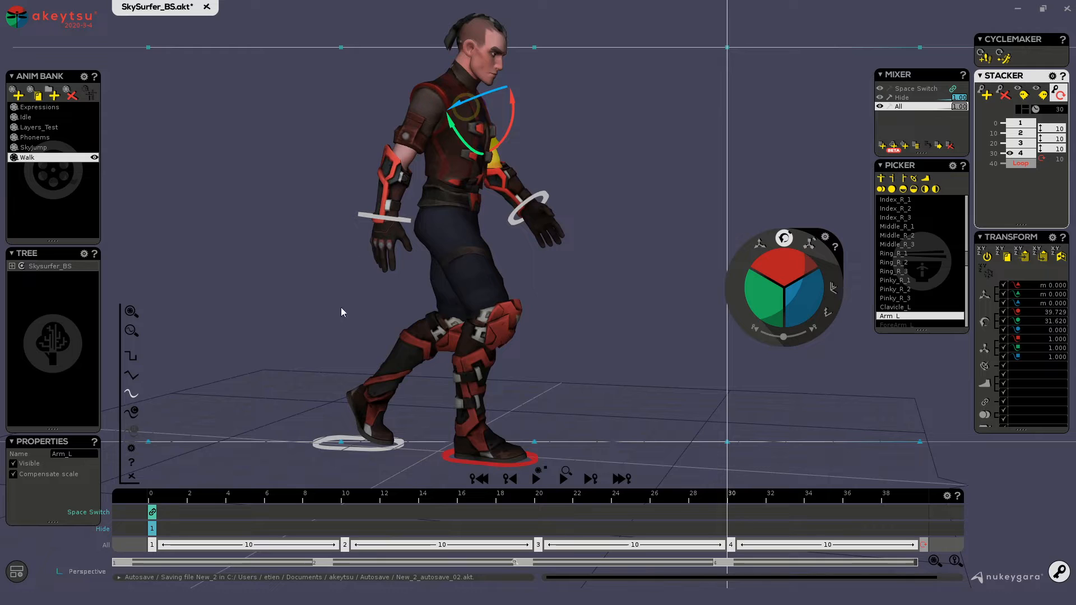
{"action": "left_click_drag", "start_coordinate": [447, 342], "coordinate": [397, 388], "text": "alt"}
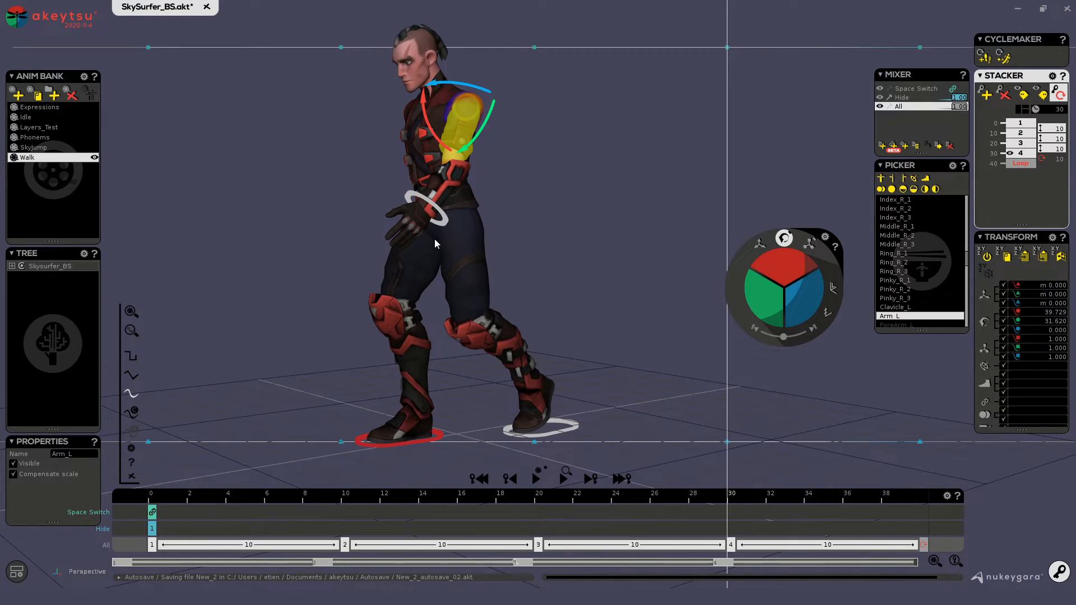
{"action": "left_click_drag", "start_coordinate": [433, 232], "coordinate": [496, 208], "text": "alt"}
{"action": "left_click", "coordinate": [241, 545]}
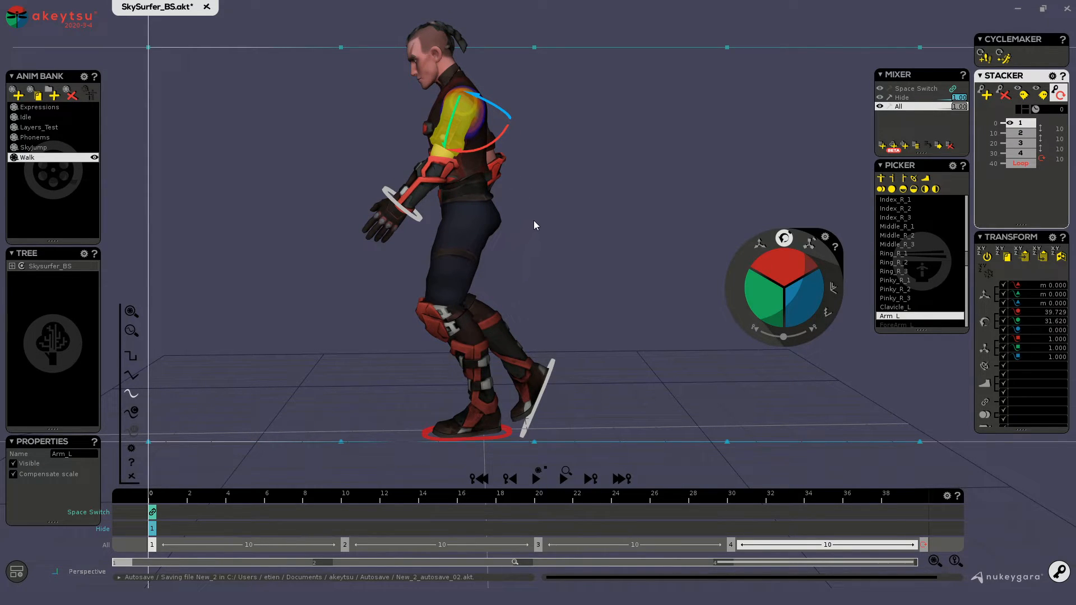
{"action": "left_click_drag", "start_coordinate": [534, 221], "coordinate": [519, 198], "text": "alt"}
{"action": "key", "text": "space"}
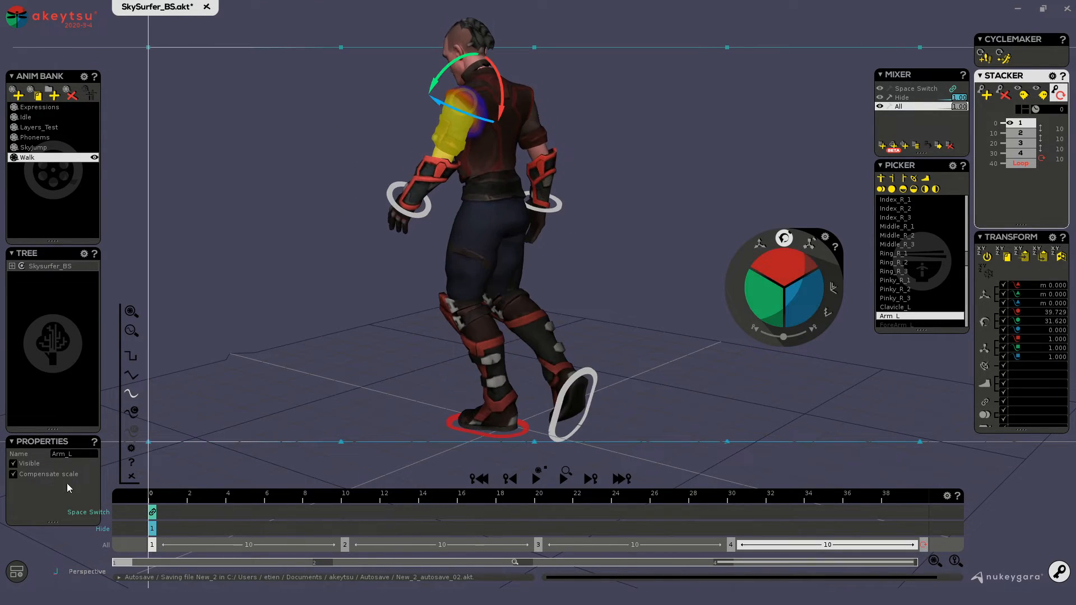
{"action": "left_click_drag", "start_coordinate": [566, 509], "coordinate": [49, 487]}
{"action": "left_click_drag", "start_coordinate": [401, 300], "coordinate": [472, 310], "text": "alt"}
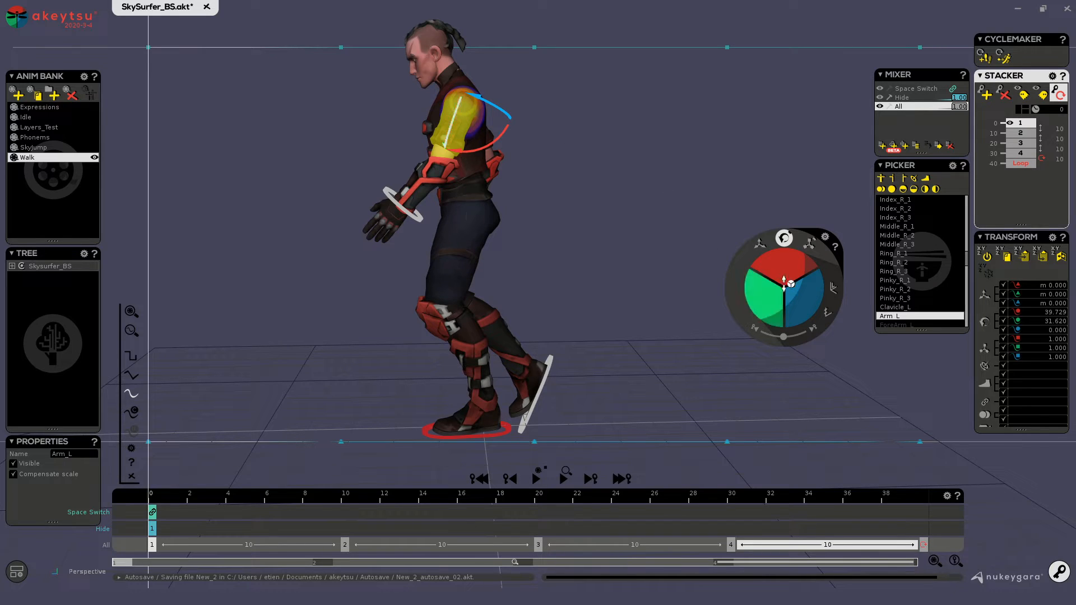
{"action": "key", "text": "Right"}
{"action": "left_click_drag", "start_coordinate": [783, 272], "coordinate": [777, 251]}
{"action": "key", "text": "ctrl+z"}
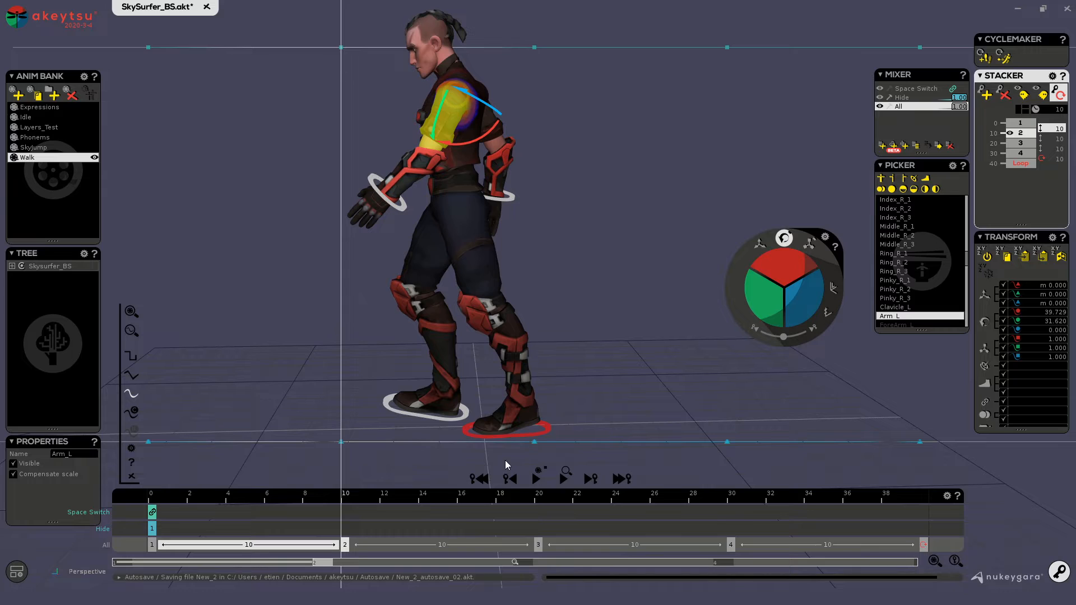
Select all four walk keys and set the left upper arm's X rotation to about 19.9 degrees
{"action": "left_click", "coordinate": [152, 545]}
{"action": "left_click", "coordinate": [731, 546], "text": "shift"}
{"action": "left_click_drag", "start_coordinate": [798, 261], "coordinate": [808, 278]}
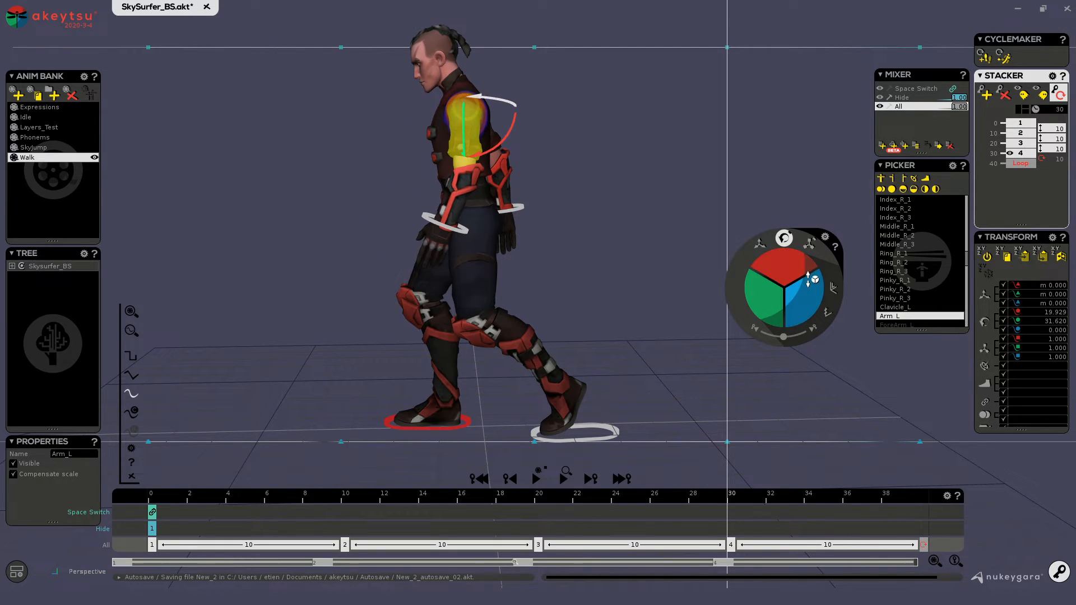
Step repeatedly through the walk keys to examine the left arm's position in each pose
{"action": "key", "text": "Right"}
{"action": "key", "text": "Right"}
{"action": "key", "text": "Right"}
{"action": "key", "text": "Right"}
{"action": "key", "text": "Right"}
{"action": "key", "text": "Right"}
{"action": "key", "text": "Right"}
{"action": "key", "text": "Right"}
{"action": "key", "text": "Right"}
{"action": "key", "text": "Right"}
{"action": "key", "text": "Right"}
{"action": "key", "text": "Right"}
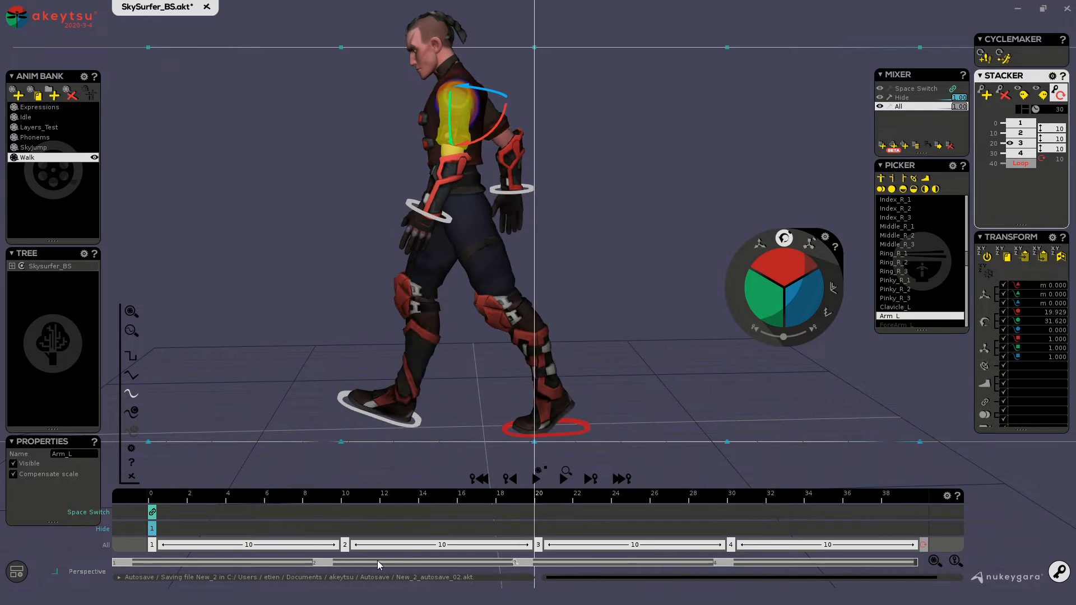
{"action": "key", "text": "Right"}
{"action": "key", "text": "Right"}
{"action": "key", "text": "Right"}
{"action": "key", "text": "Right"}
{"action": "key", "text": "Right"}
{"action": "key", "text": "Right"}
{"action": "key", "text": "Right"}
{"action": "key", "text": "Right"}
{"action": "key", "text": "Right"}
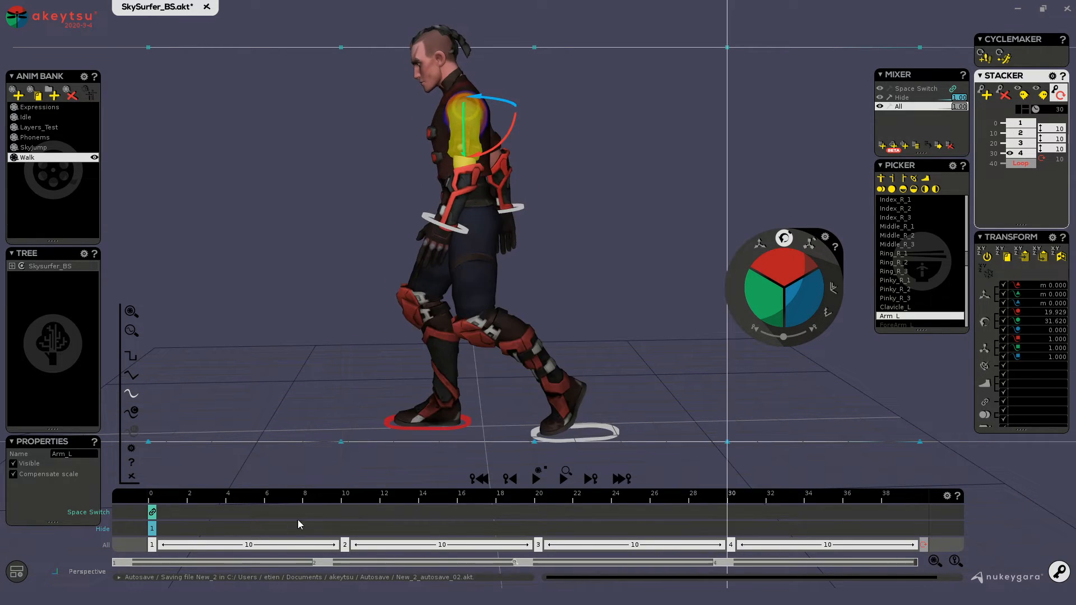
Go to key 1 and lower the left upper arm's X rotation to about 15.4 degrees on all four keys
{"action": "key", "text": "Right"}
{"action": "key", "text": "Right"}
{"action": "key", "text": "Right"}
{"action": "key", "text": "Right"}
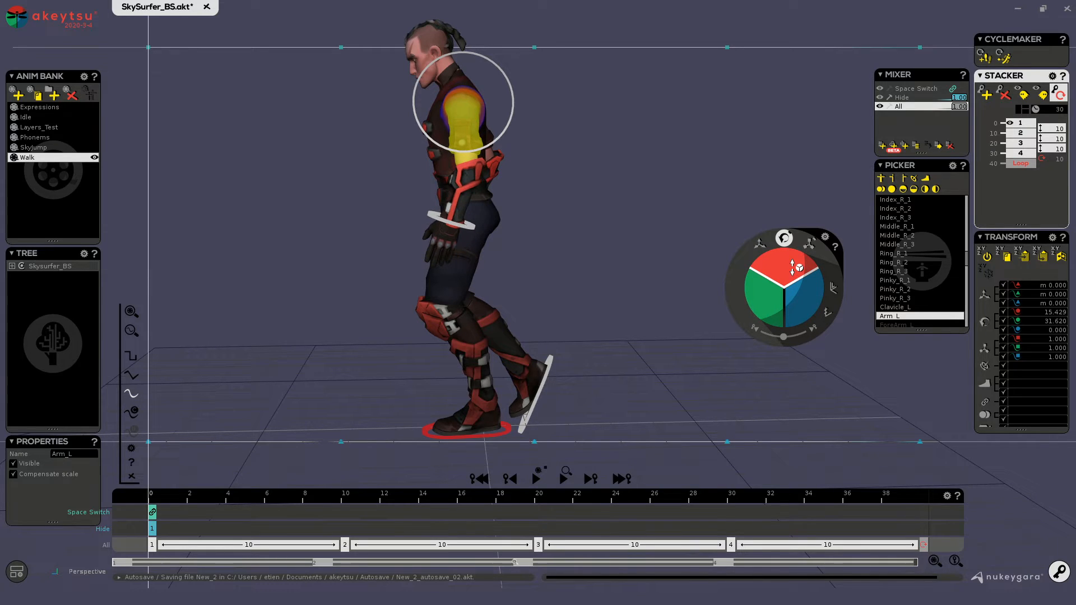
Set the left upper arm's X rotation to about 25.3 degrees at key 2 and 29.8 degrees at key 4, and raise it at key 3
{"action": "left_click", "coordinate": [309, 543]}
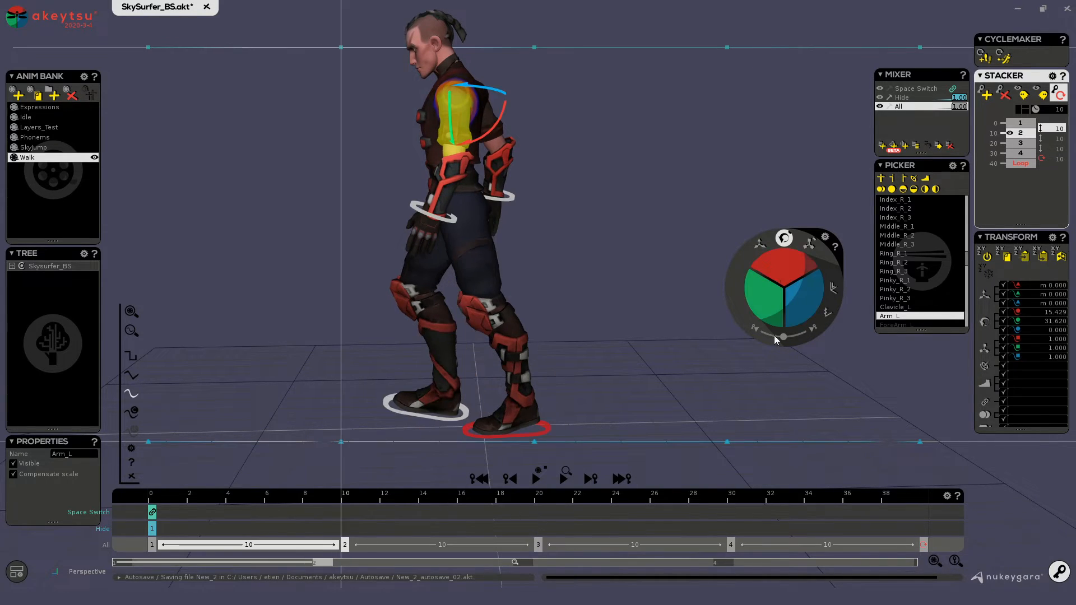
{"action": "left_click_drag", "start_coordinate": [787, 263], "coordinate": [775, 251]}
{"action": "key", "text": "Down"}
{"action": "key", "text": "Down"}
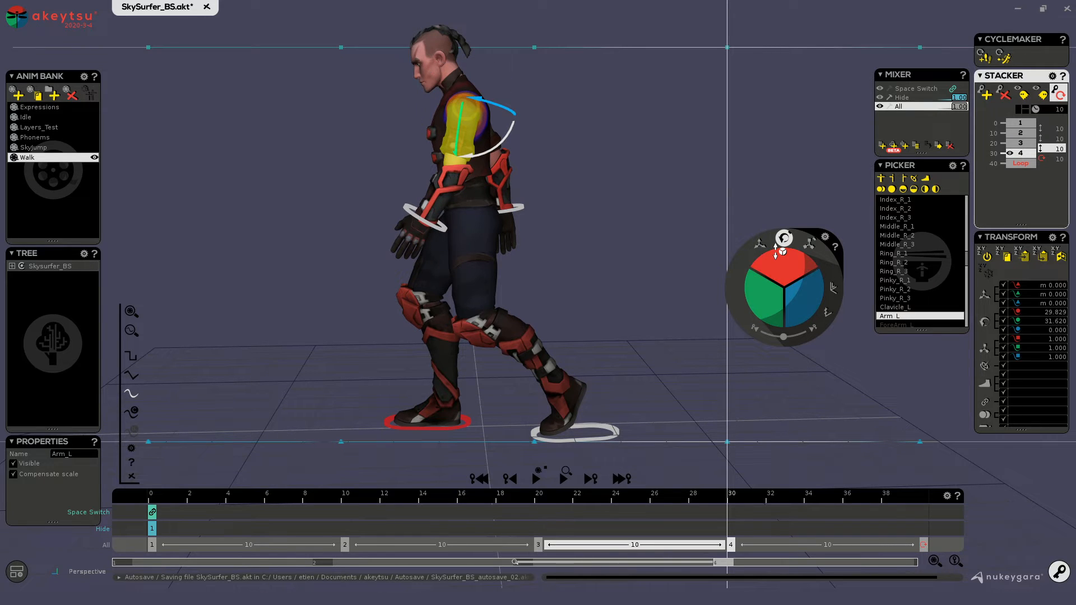
Step and scrub through the walk cycle to examine the left arm swing, ending at key 2
{"action": "key", "text": "Up"}
{"action": "key", "text": "Up"}
{"action": "key", "text": "Down"}
{"action": "key", "text": "Down"}
{"action": "key", "text": "Down"}
{"action": "key", "text": "Down"}
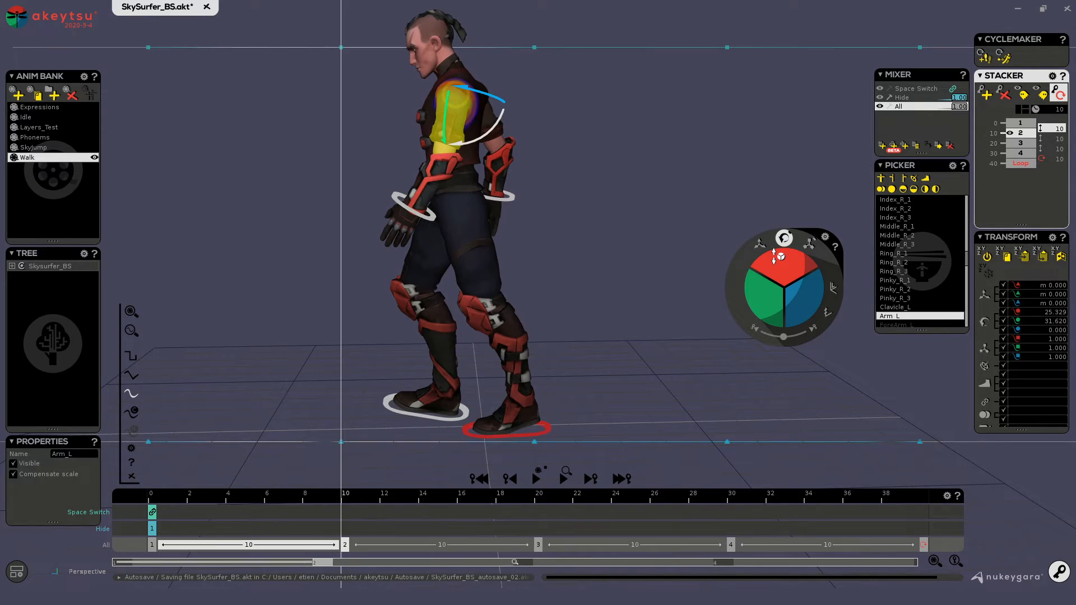
{"action": "left_click_drag", "start_coordinate": [154, 496], "coordinate": [52, 462]}
{"action": "left_click_drag", "start_coordinate": [132, 474], "coordinate": [446, 486]}
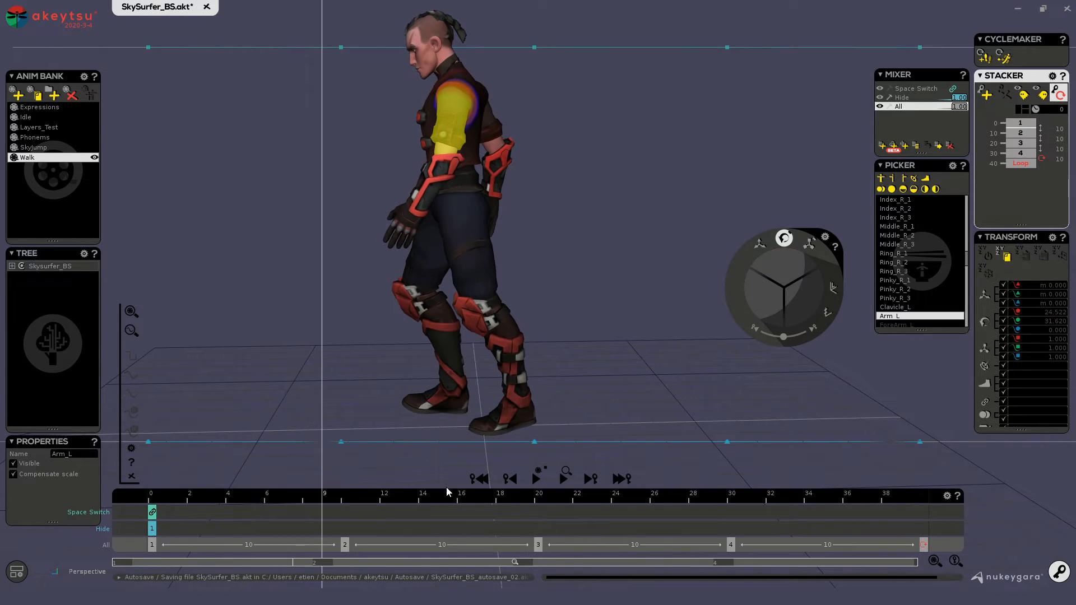
{"action": "left_click", "coordinate": [348, 547]}
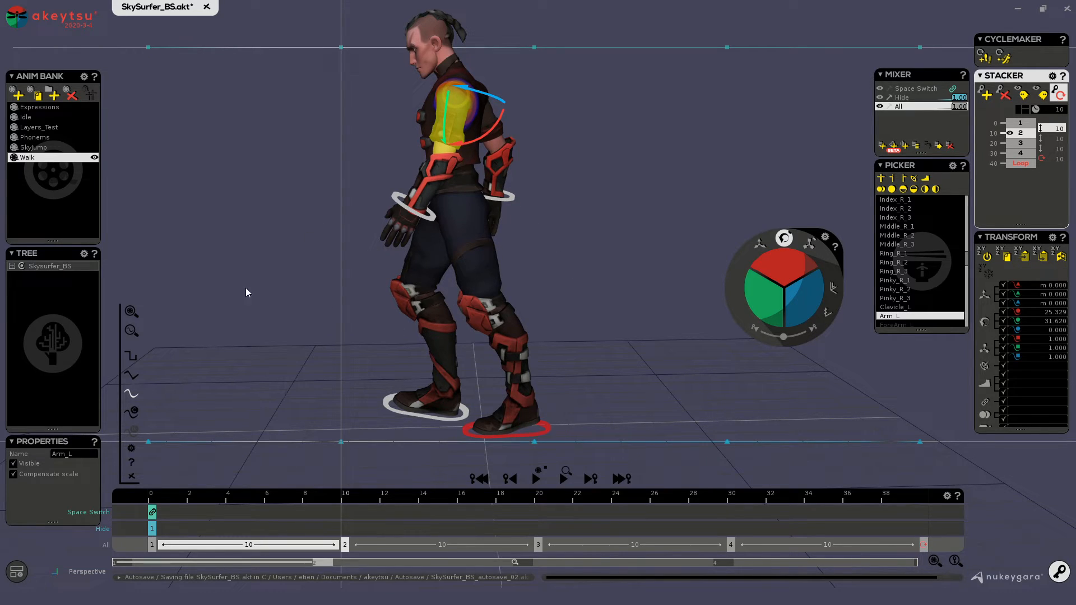
Isolate the left upper arm's rotation channels in the curve display and frame their curves
{"action": "right_click", "coordinate": [265, 198]}
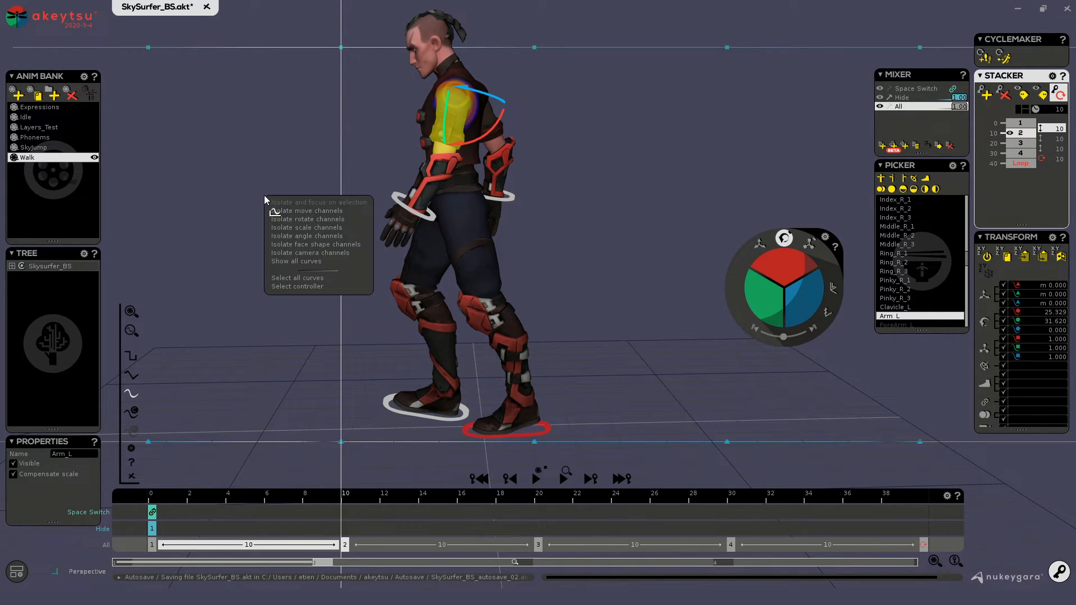
{"action": "left_click", "coordinate": [306, 220]}
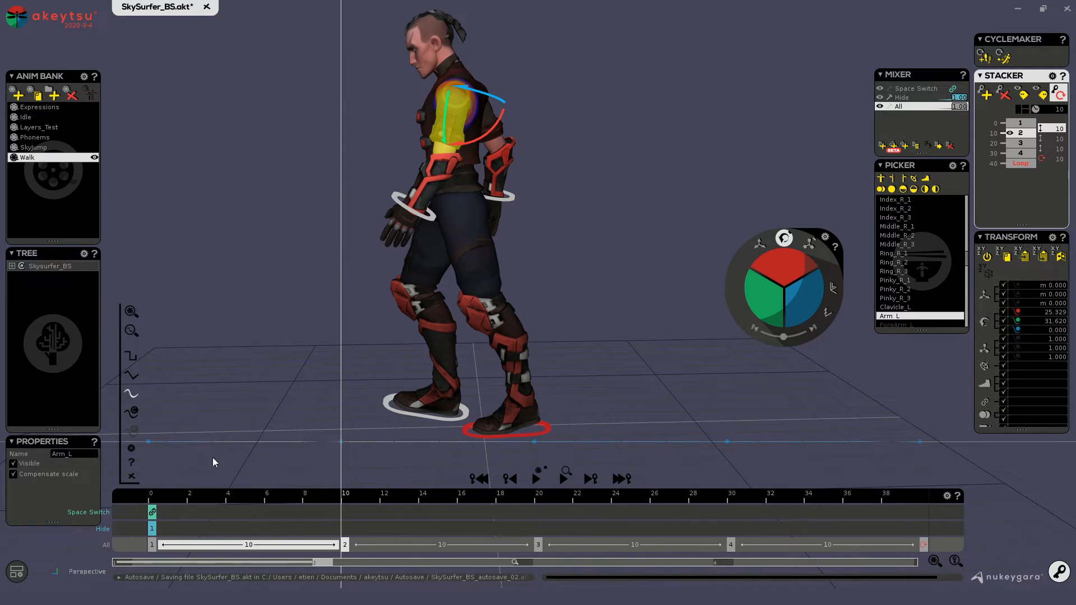
{"action": "left_click", "coordinate": [132, 313]}
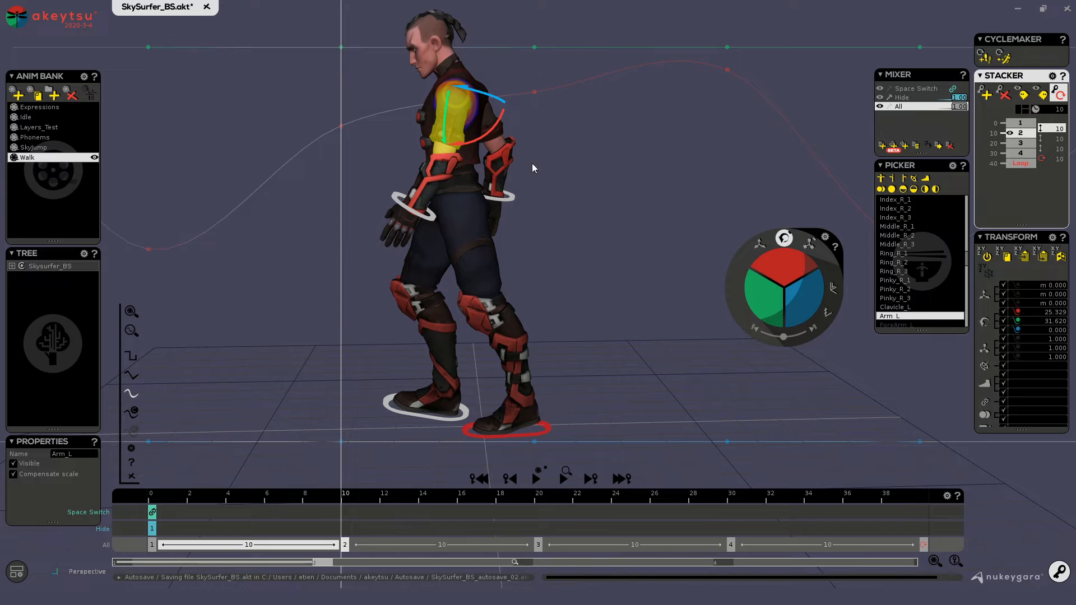
Blend the left upper arm at key 2 toward its neighbouring key and refine its X rotation to about 21.6 degrees
{"action": "middle_click_drag", "start_coordinate": [590, 196], "coordinate": [727, 223]}
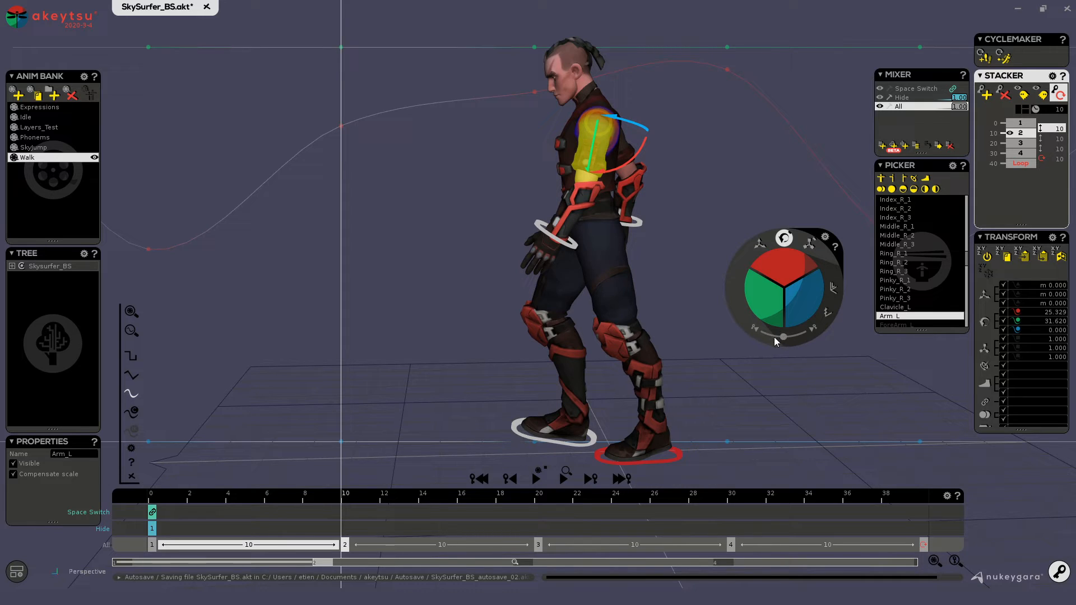
{"action": "left_click_drag", "start_coordinate": [783, 339], "coordinate": [773, 338]}
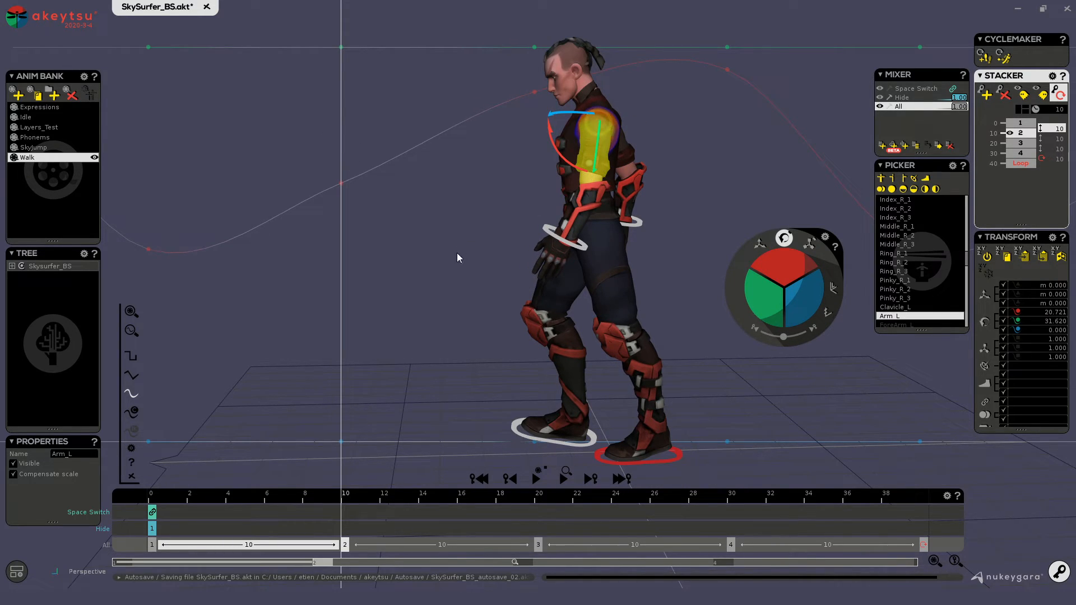
{"action": "middle_click_drag", "start_coordinate": [523, 298], "coordinate": [469, 285]}
{"action": "left_click_drag", "start_coordinate": [783, 264], "coordinate": [784, 262]}
{"action": "middle_click_drag", "start_coordinate": [695, 180], "coordinate": [668, 210]}
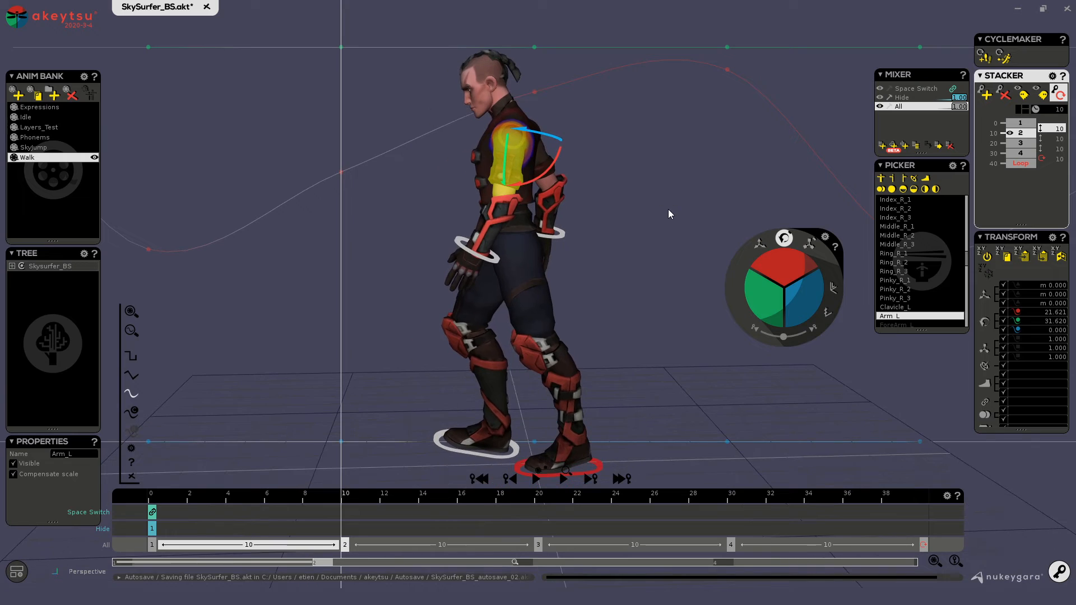
Set the left upper arm's X rotation to about 27.1 degrees at key 4
{"action": "key", "text": "Right"}
{"action": "key", "text": "Right"}
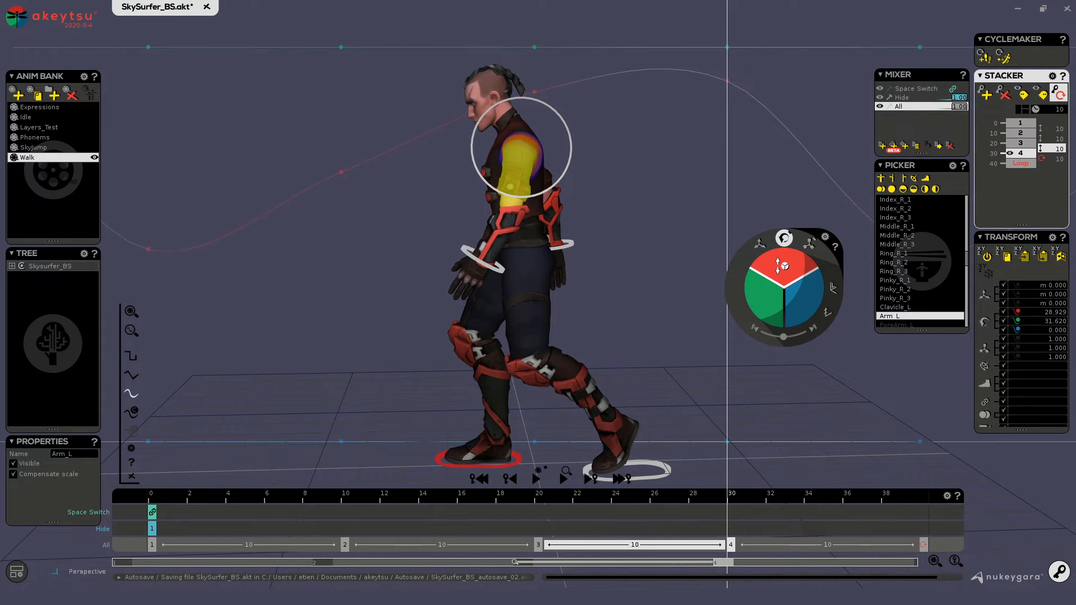
{"action": "left_click_drag", "start_coordinate": [778, 263], "coordinate": [781, 267]}
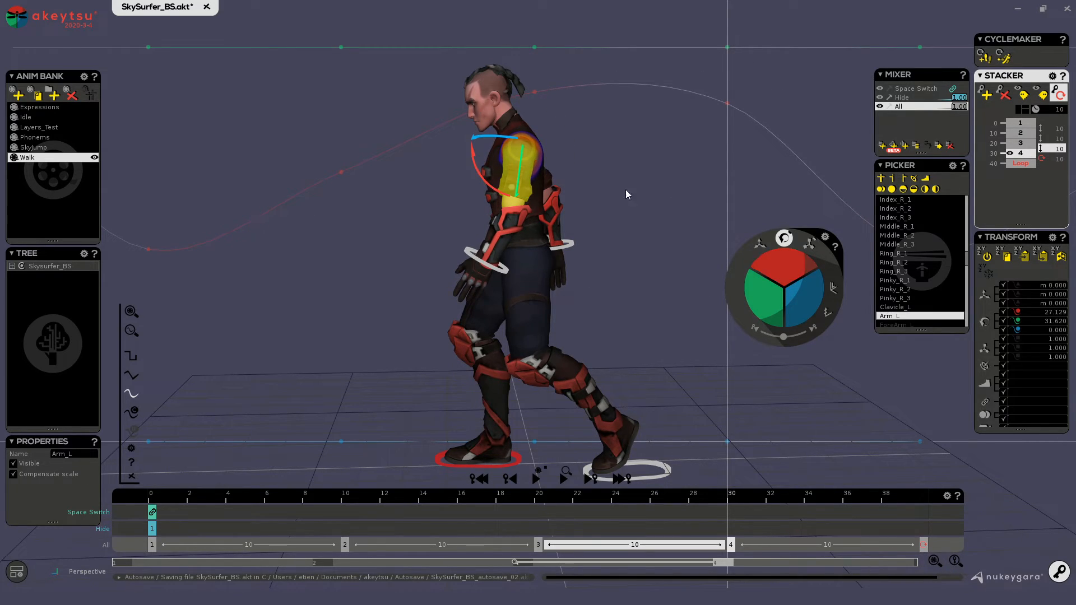
Select the left forearm and set its X rotation to -8.1 degrees at key 1
{"action": "middle_click_drag", "start_coordinate": [602, 336], "coordinate": [585, 287]}
{"action": "left_click", "coordinate": [495, 173]}
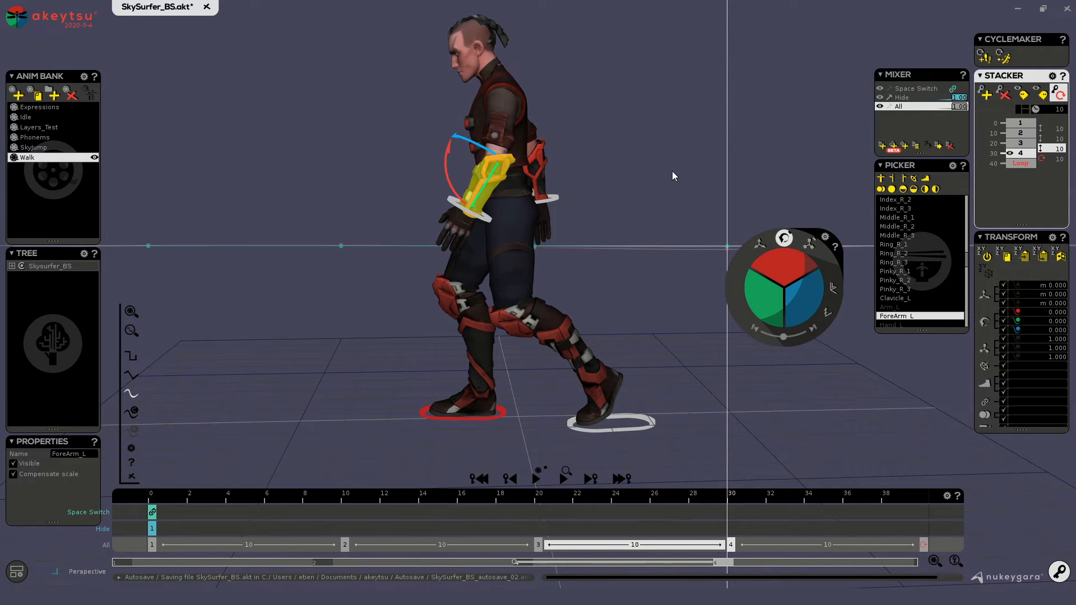
{"action": "key", "text": "Up"}
{"action": "key", "text": "Up"}
{"action": "key", "text": "Up"}
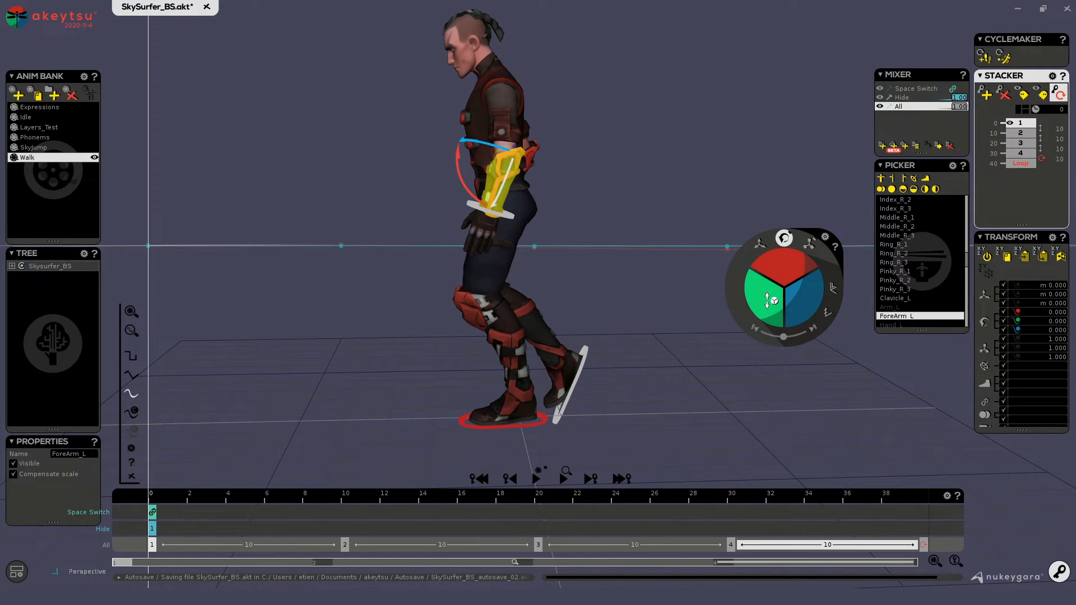
{"action": "left_click_drag", "start_coordinate": [784, 264], "coordinate": [623, 299]}
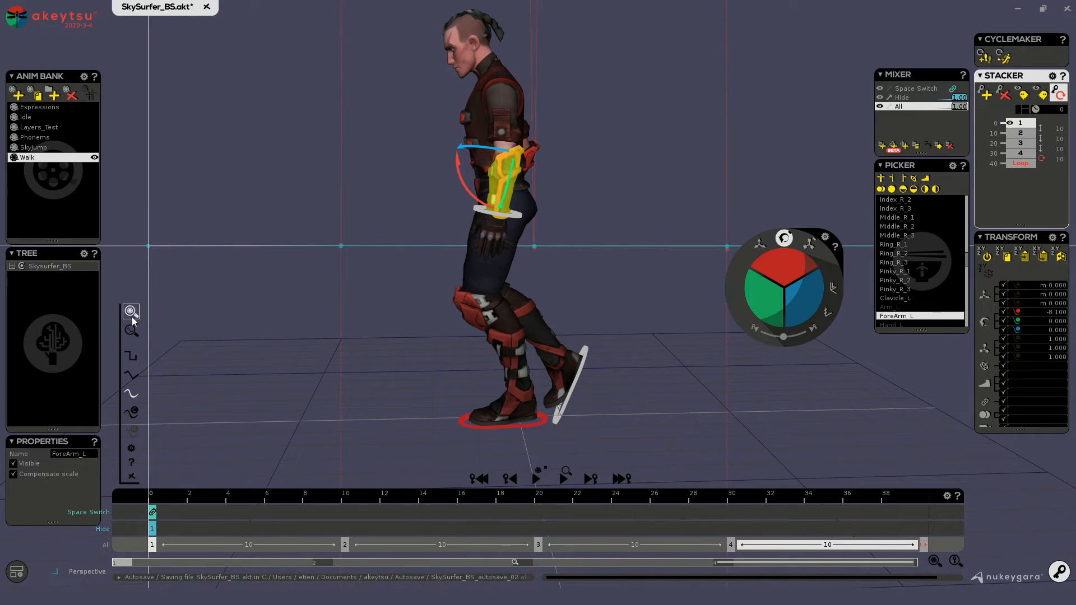
Set the left forearm's X rotation to 3.6 degrees at key 2 and 7.2 degrees at key 4, raise it at key 3, and frame its curves
{"action": "key", "text": "Down"}
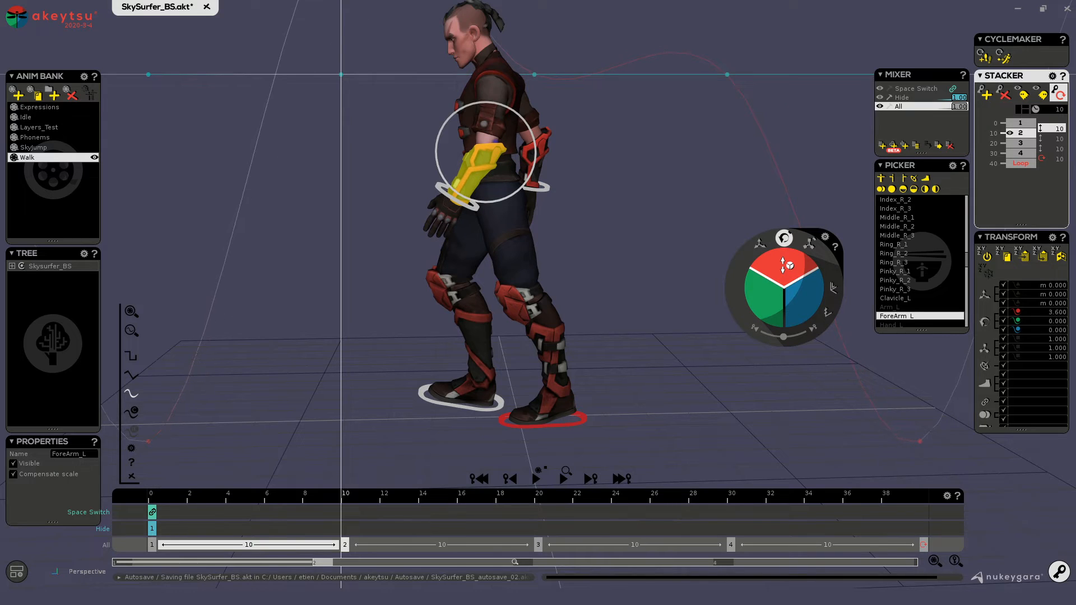
{"action": "key", "text": "Down"}
{"action": "key", "text": "Down"}
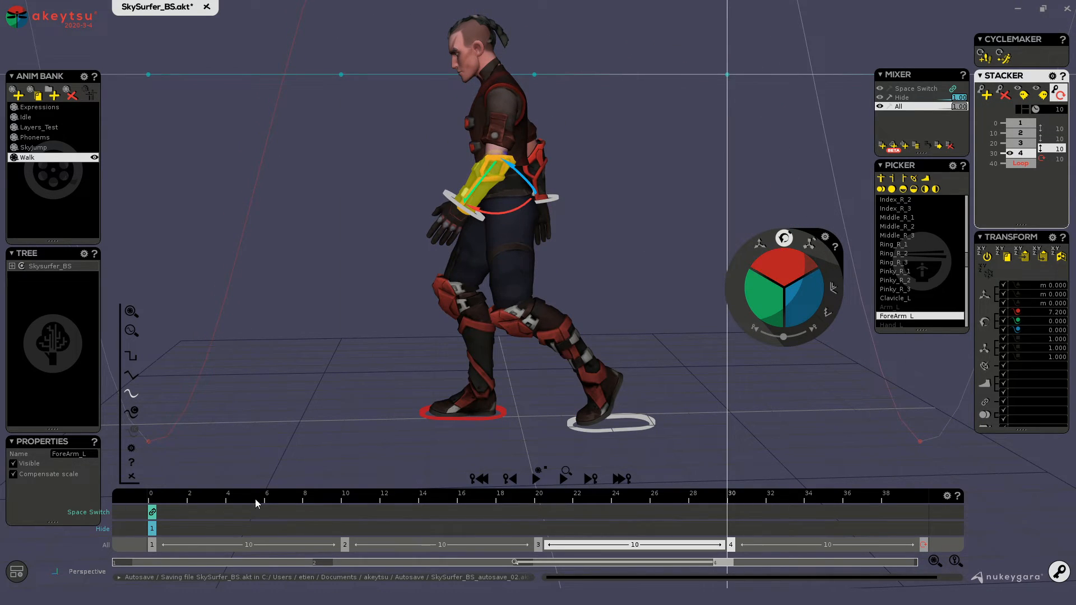
{"action": "left_click", "coordinate": [133, 315]}
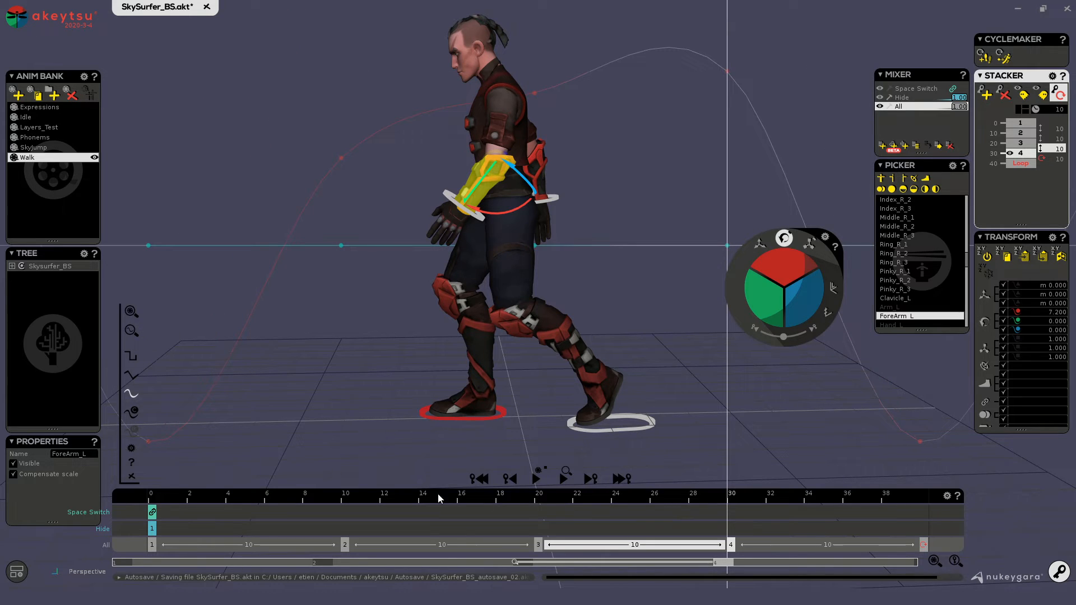
Lower the left forearm's X rotation to 0.9 degrees at key 2
{"action": "key", "text": "Up"}
{"action": "key", "text": "Up"}
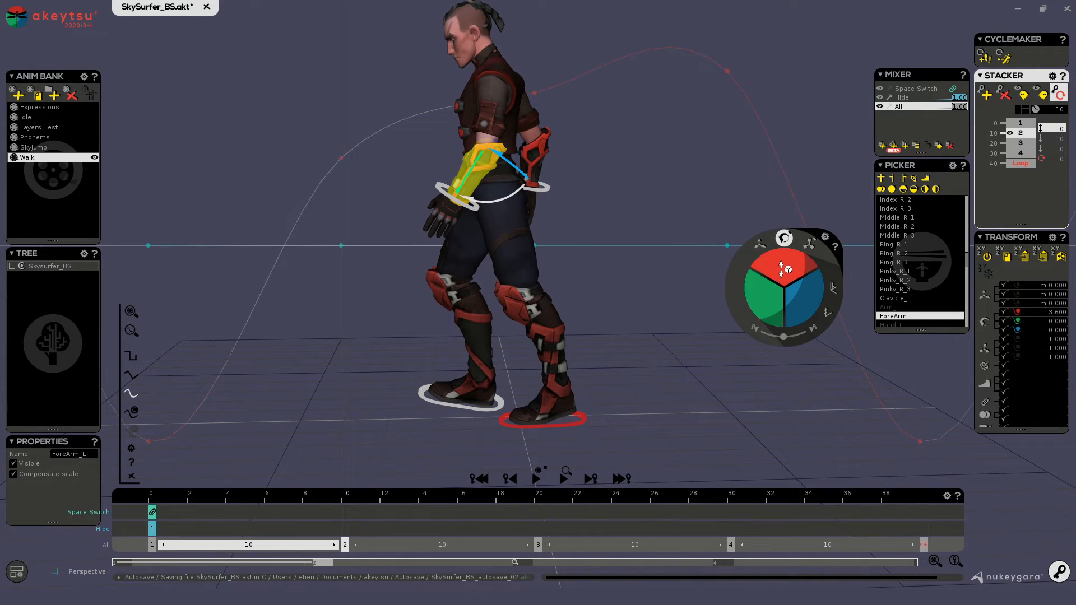
{"action": "left_click_drag", "start_coordinate": [781, 268], "coordinate": [787, 269]}
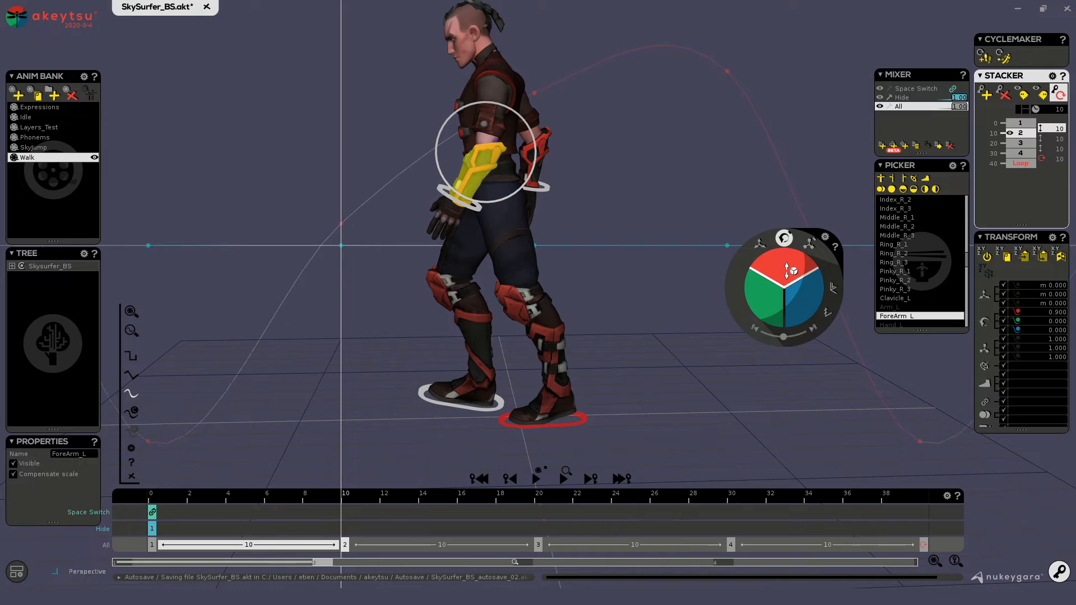
Raise the left forearm's X rotation slightly at keys 2 and 3, and play back the walk cycle
{"action": "key", "text": "Down"}
{"action": "key", "text": "Down"}
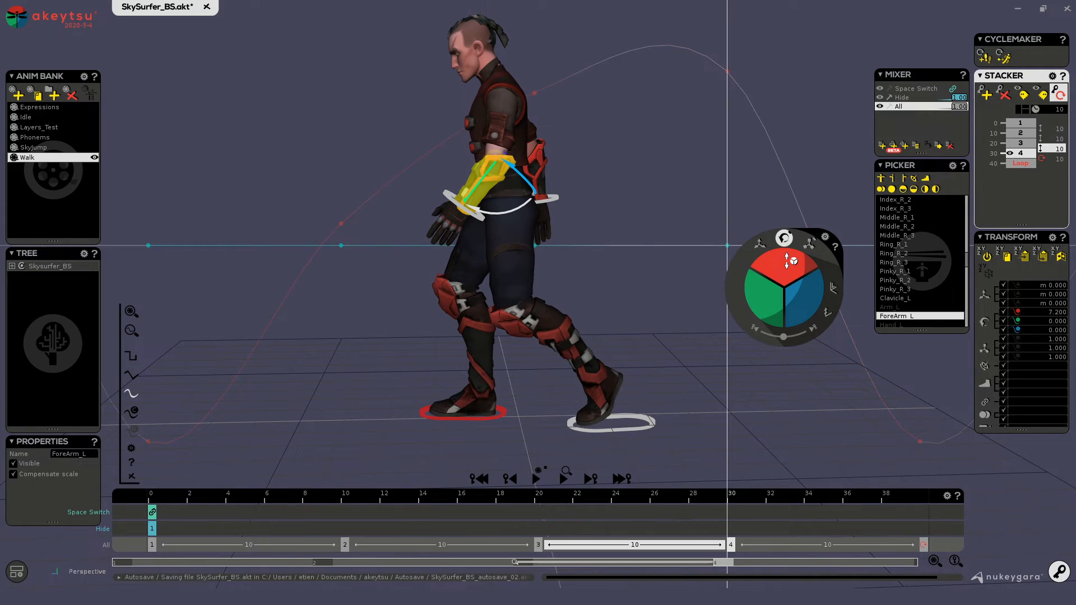
{"action": "left_click_drag", "start_coordinate": [787, 261], "coordinate": [788, 268]}
{"action": "key", "text": "Up"}
{"action": "key", "text": "Up"}
{"action": "key", "text": "Down"}
{"action": "key", "text": "space"}
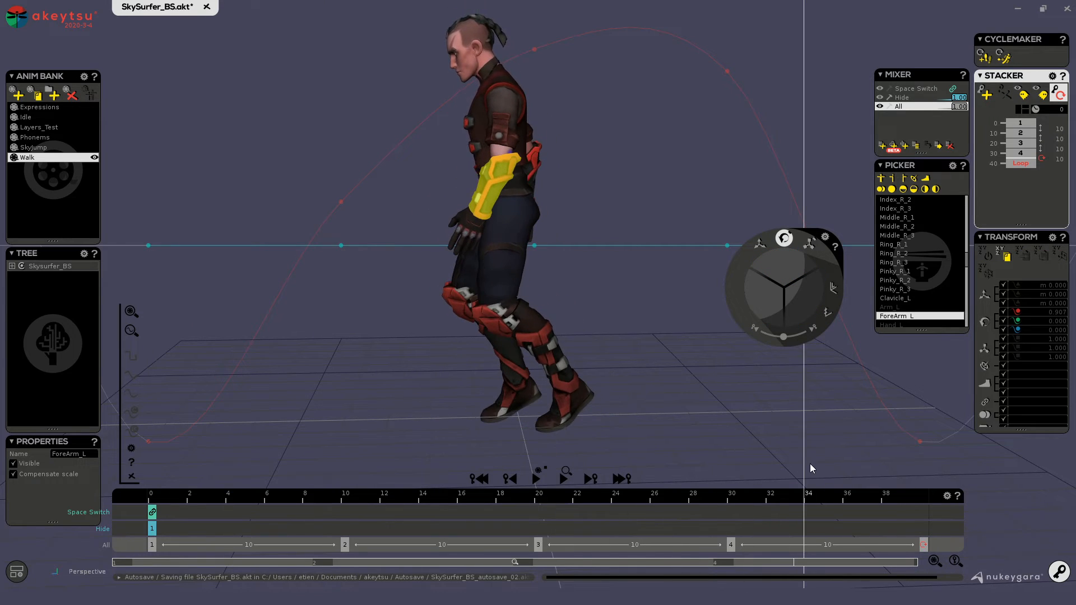
{"action": "key", "text": "space"}
Select the left clavicle and rotate it about its Y axis to a negative angle at key 1
{"action": "mouse_move", "coordinate": [573, 451]}
{"action": "right_mouse_down"}
{"action": "mouse_move", "coordinate": [897, 475]}
{"action": "mouse_move", "coordinate": [150, 455]}
{"action": "right_mouse_up"}
{"action": "mouse_move", "coordinate": [412, 202]}
{"action": "left_mouse_down", "text": "alt"}
{"action": "mouse_move", "coordinate": [442, 227]}
{"action": "mouse_move", "coordinate": [522, 136]}
{"action": "left_mouse_up", "text": "alt"}
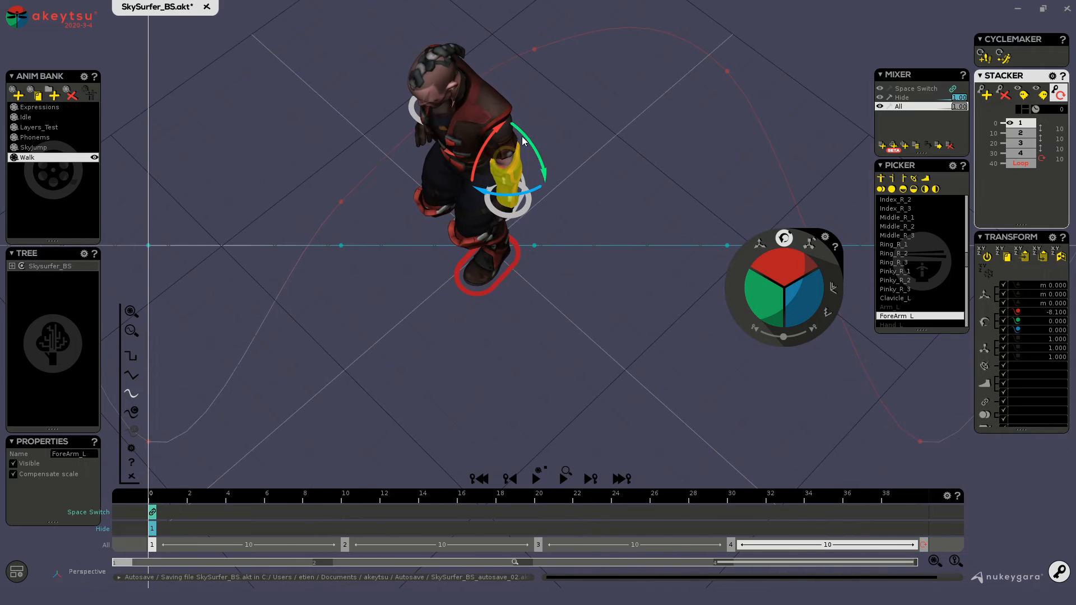
{"action": "left_click", "coordinate": [496, 115]}
{"action": "left_click_drag", "start_coordinate": [542, 183], "coordinate": [727, 223], "text": "alt"}
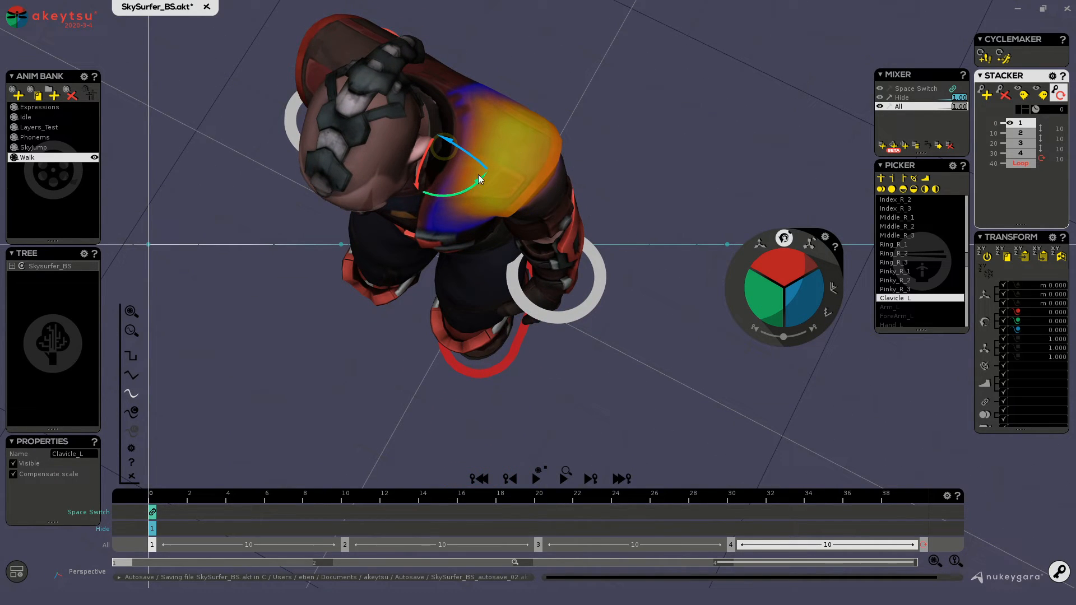
{"action": "left_click_drag", "start_coordinate": [517, 259], "coordinate": [576, 148], "text": "alt"}
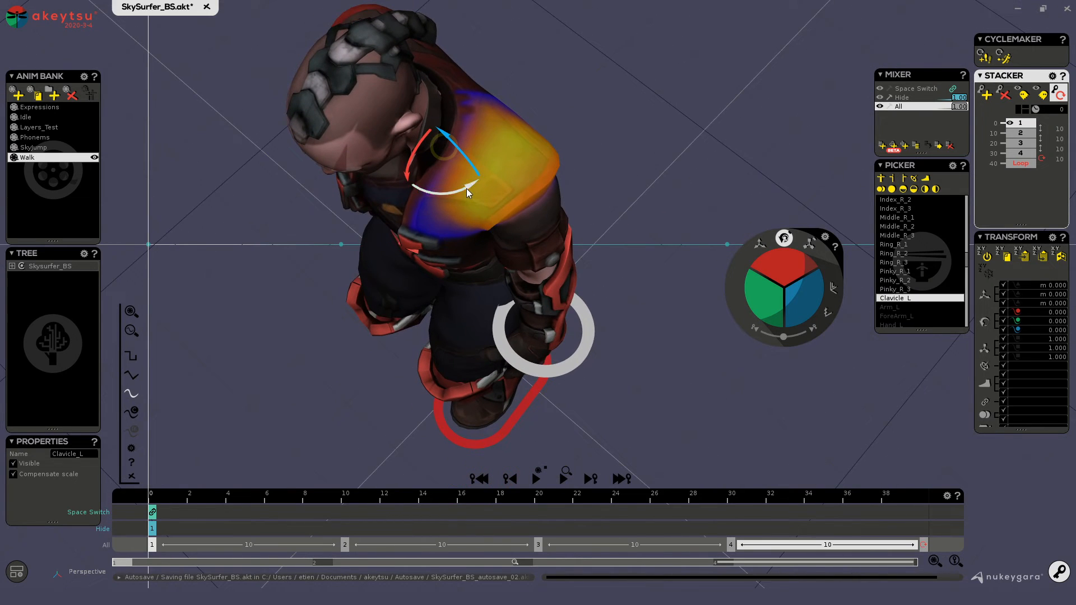
{"action": "mouse_move", "coordinate": [467, 188]}
{"action": "left_mouse_down"}
{"action": "mouse_move", "coordinate": [449, 183]}
{"action": "mouse_move", "coordinate": [466, 180]}
{"action": "left_mouse_up"}
Set the left clavicle's Y rotation to about 4.0 degrees at key 3 and 3.6 degrees at key 4, and frame its curve
{"action": "key", "text": "Down"}
{"action": "key", "text": "Down"}
{"action": "key", "text": "Down"}
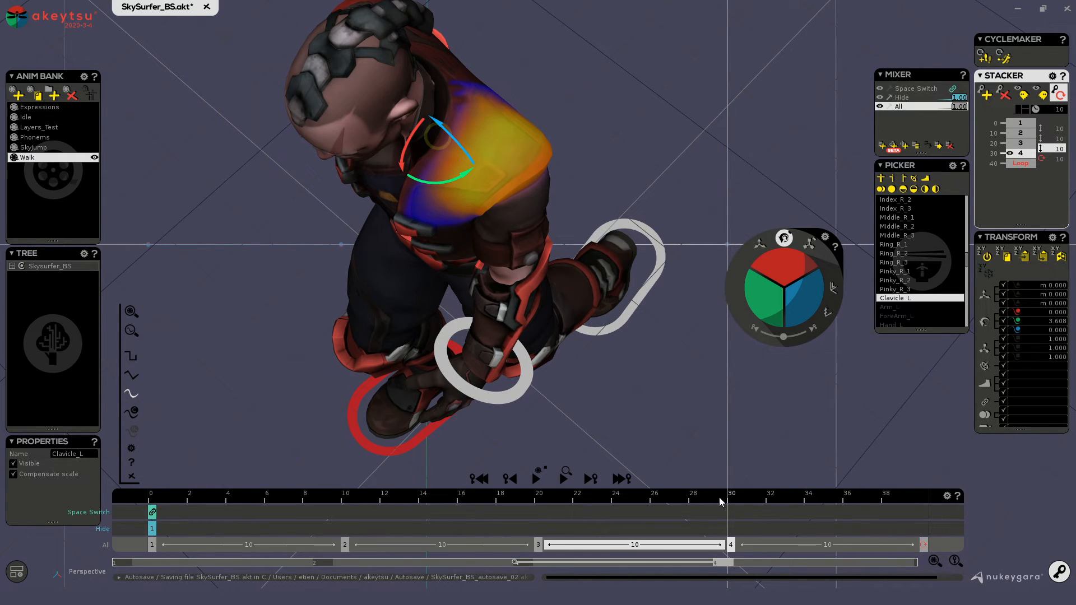
{"action": "left_click_drag", "start_coordinate": [720, 498], "coordinate": [530, 450]}
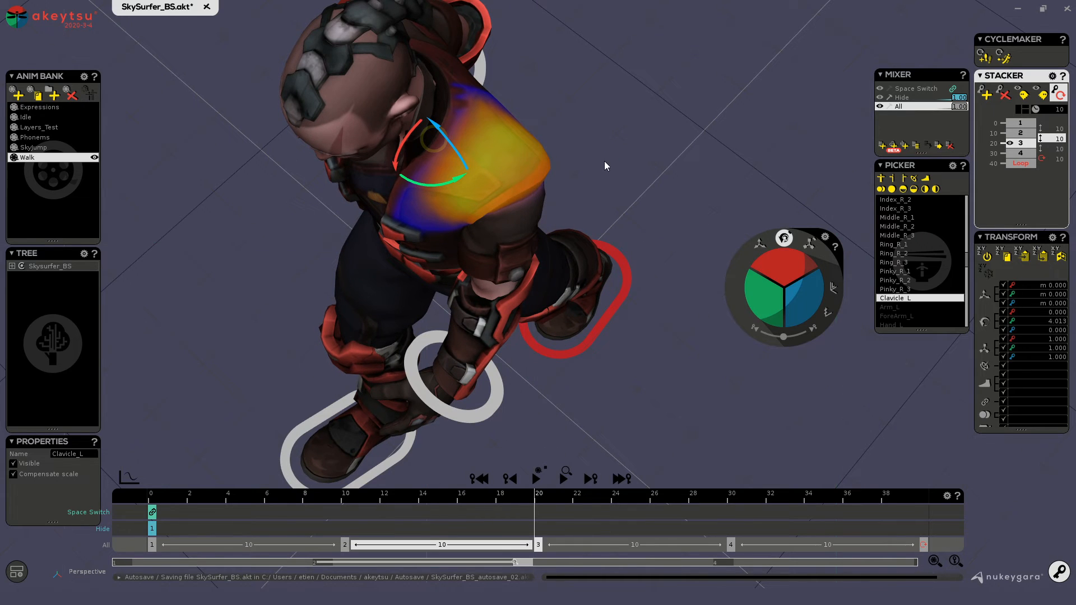
{"action": "key", "text": "space"}
{"action": "left_click", "coordinate": [132, 312]}
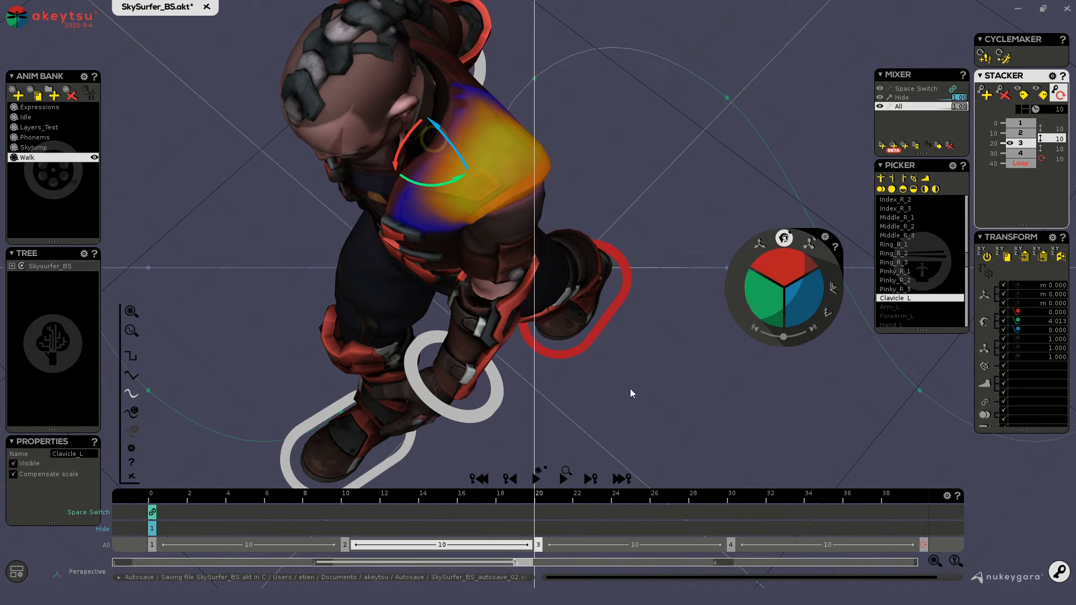
Soften the left clavicle's Y rotation to about -2.1 degrees at key 2 and 1.8 degrees at key 4, and lower it at key 3
{"action": "middle_click_drag", "start_coordinate": [630, 388], "coordinate": [620, 338]}
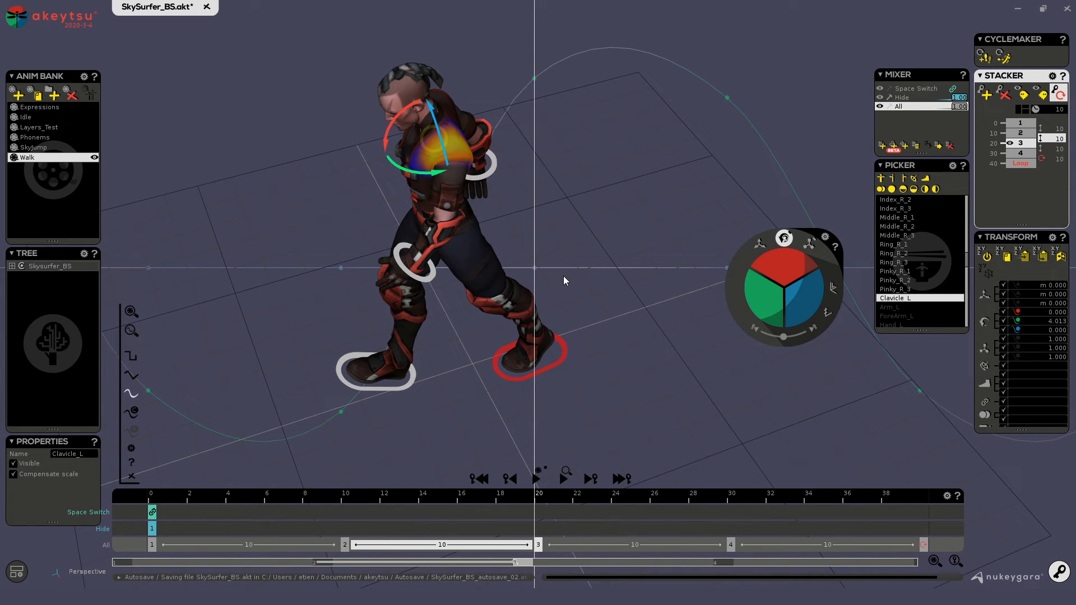
{"action": "middle_click_drag", "start_coordinate": [563, 276], "coordinate": [346, 364]}
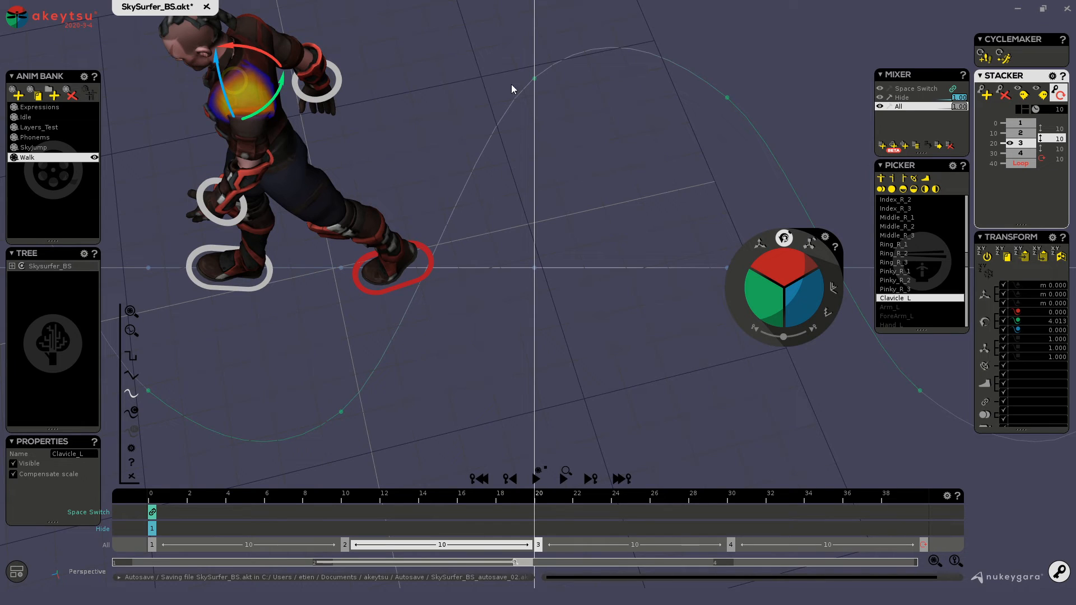
{"action": "middle_click_drag", "start_coordinate": [439, 315], "coordinate": [606, 271]}
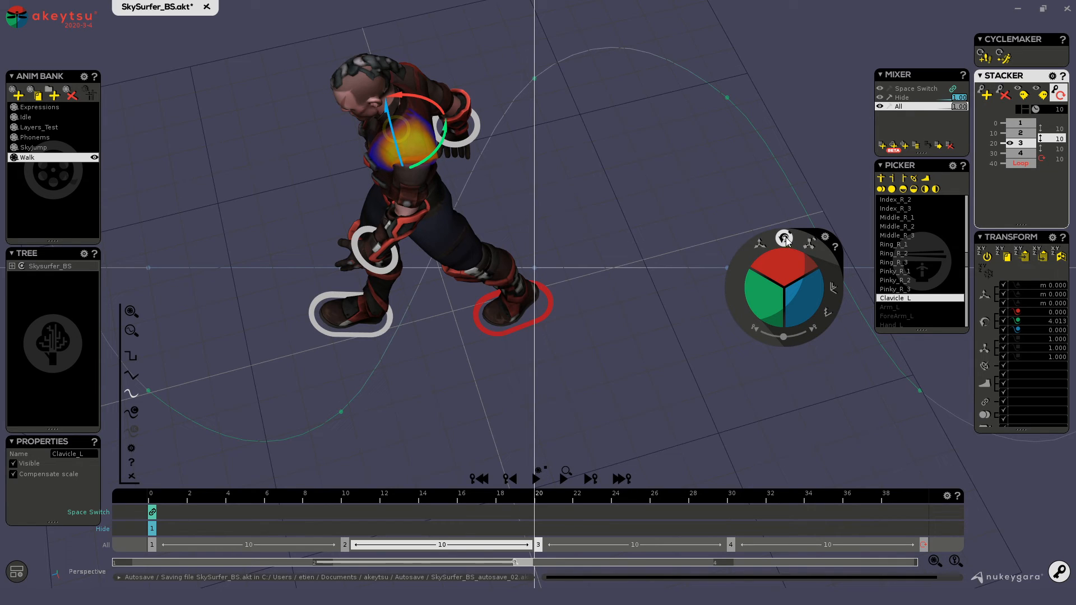
{"action": "mouse_move", "coordinate": [784, 336]}
{"action": "left_mouse_down"}
{"action": "mouse_move", "coordinate": [767, 334]}
{"action": "mouse_move", "coordinate": [783, 336]}
{"action": "left_mouse_up"}
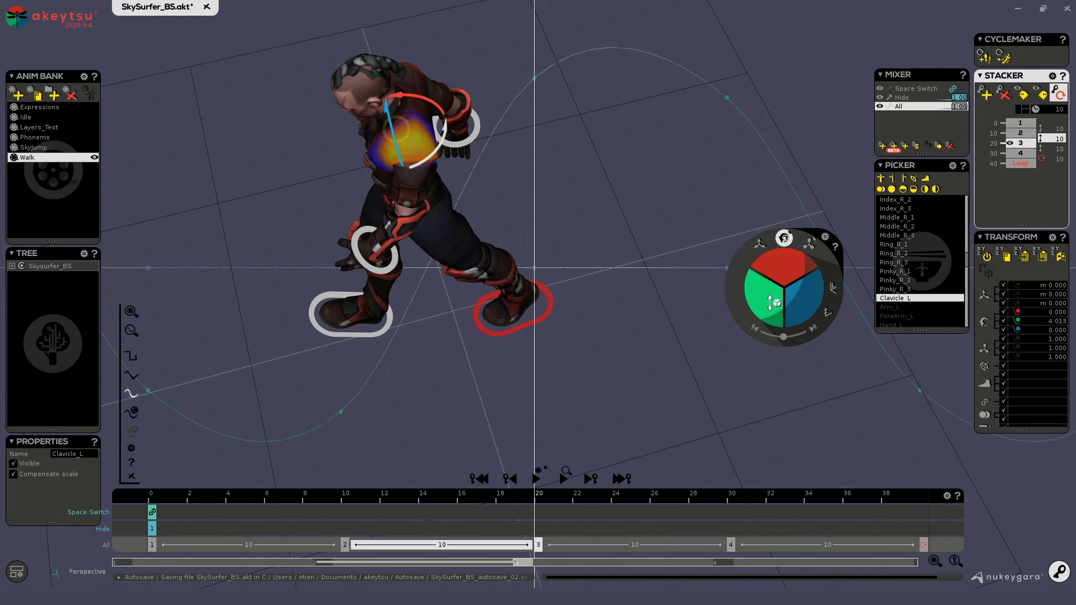
{"action": "left_click_drag", "start_coordinate": [767, 303], "coordinate": [764, 303]}
{"action": "key", "text": "Up"}
{"action": "key", "text": "Up"}
{"action": "key", "text": "Up"}
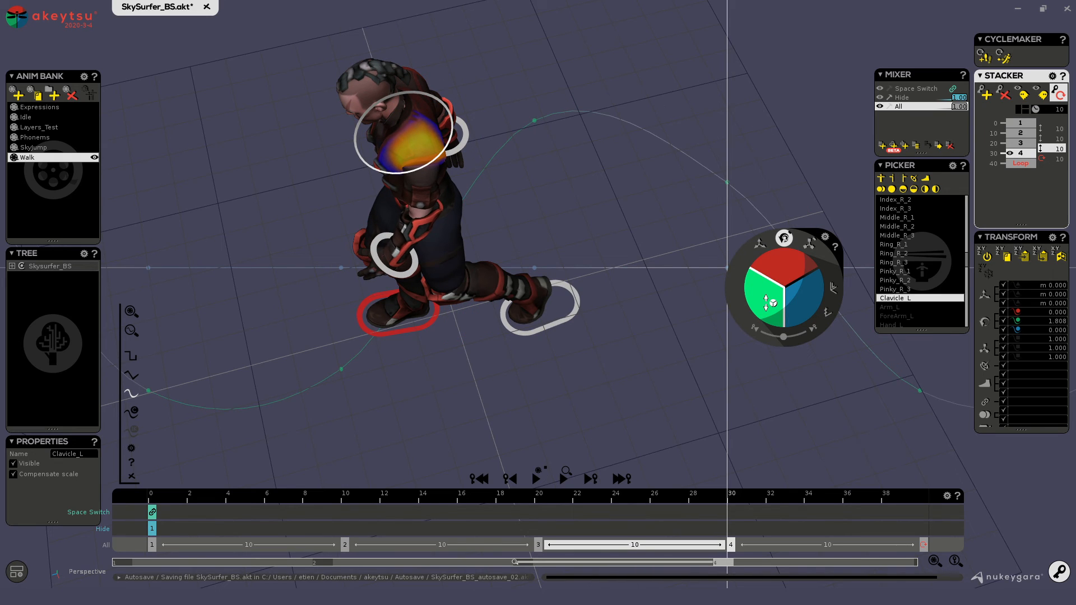
{"action": "key", "text": "Down"}
{"action": "key", "text": "Down"}
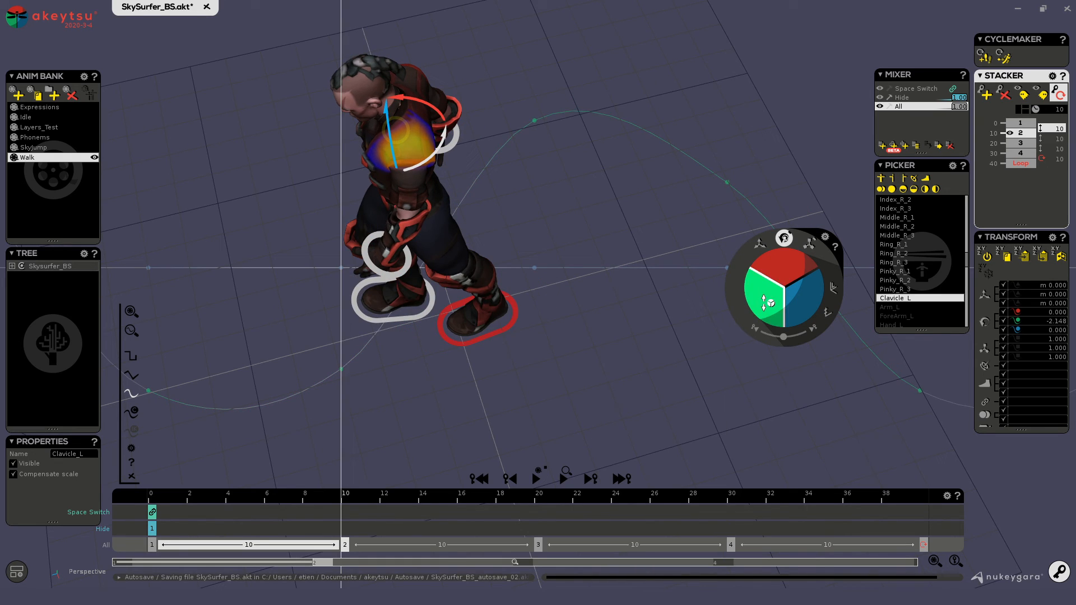
Set the left clavicle's Y rotation to about -0.8 degrees at key 1 and 2.2 degrees at key 3, raise it at key 2, and review the motion
{"action": "left_click_drag", "start_coordinate": [764, 303], "coordinate": [760, 303]}
{"action": "key", "text": "Down"}
{"action": "key", "text": "Down"}
{"action": "key", "text": "Down"}
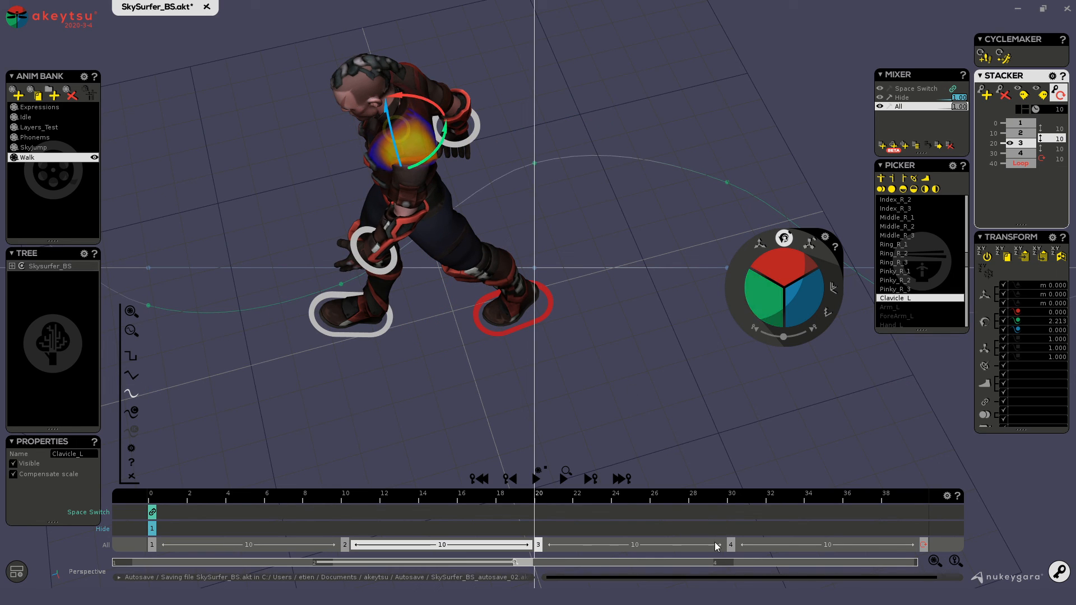
{"action": "left_click_drag", "start_coordinate": [540, 496], "coordinate": [619, 507]}
{"action": "left_click", "coordinate": [478, 479]}
{"action": "middle_click_drag", "start_coordinate": [473, 383], "coordinate": [617, 314]}
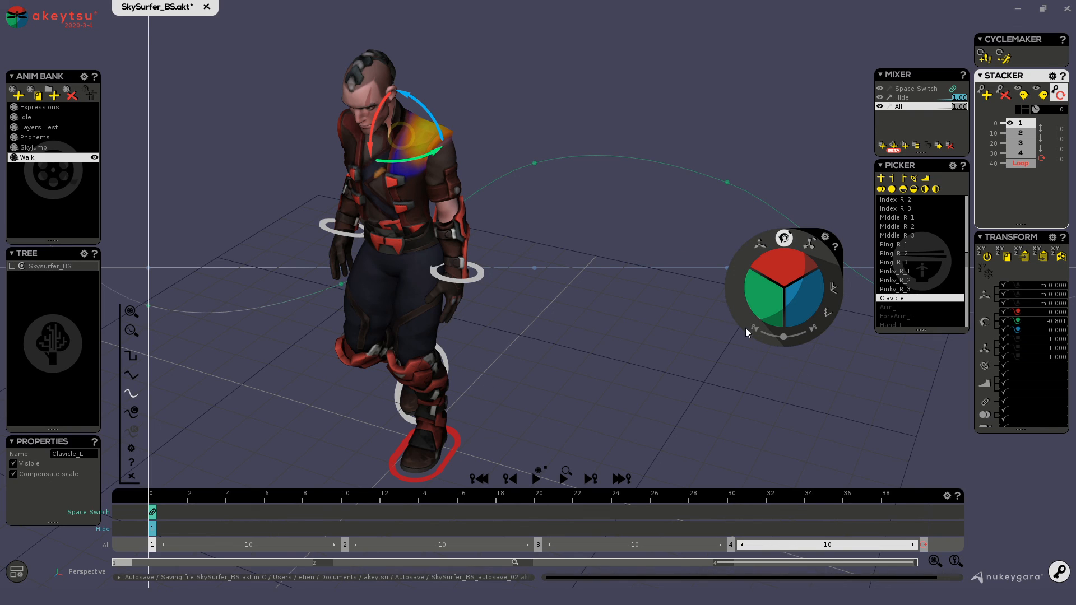
{"action": "middle_click_drag", "start_coordinate": [745, 328], "coordinate": [577, 401]}
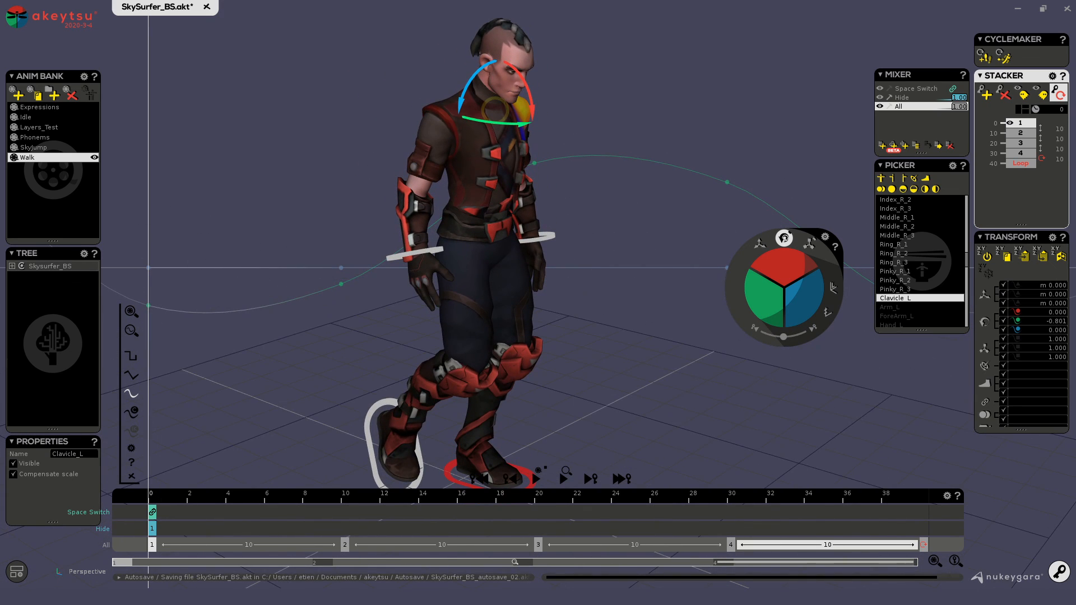